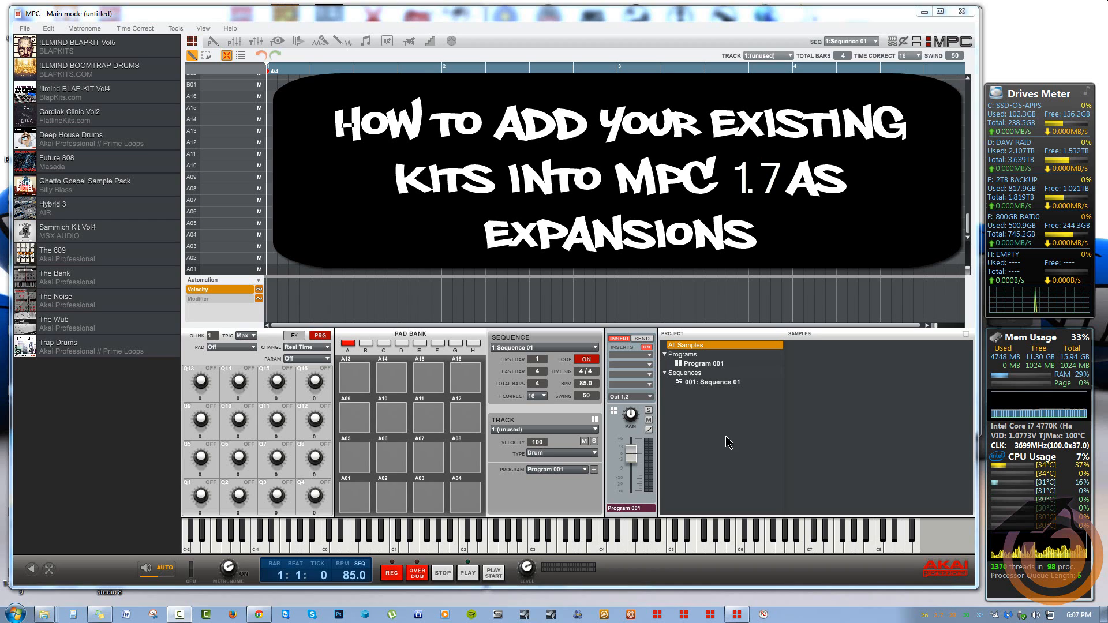
# Minimize MPC and browse Explorer to C:\ProgramData\Akai\MPC\Expansions
pyautogui.click(924, 11)
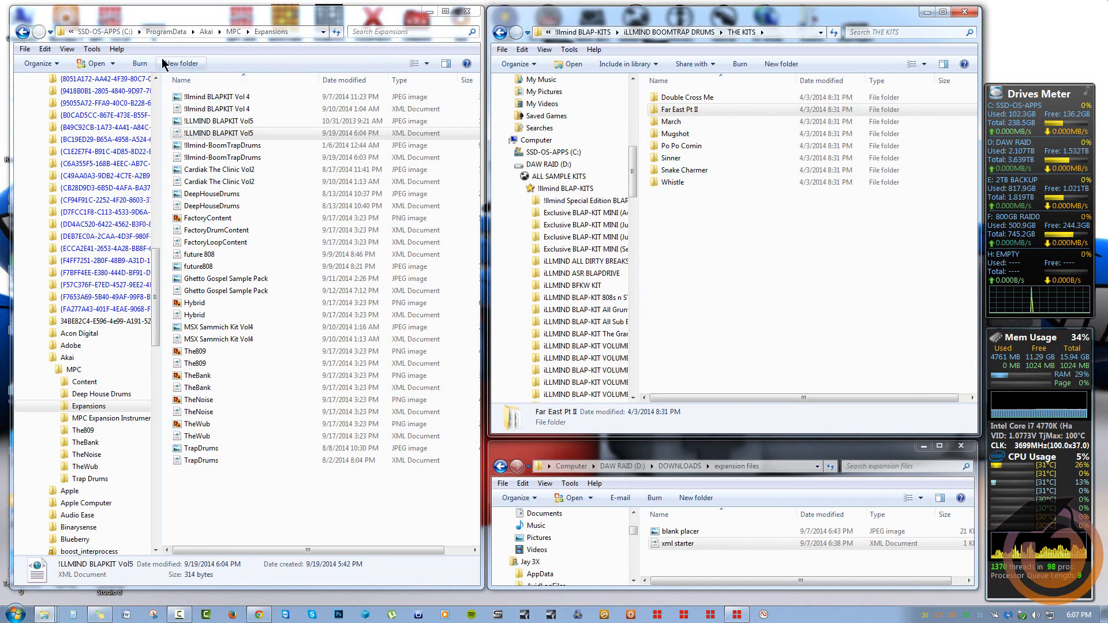
pyautogui.click(111, 33)
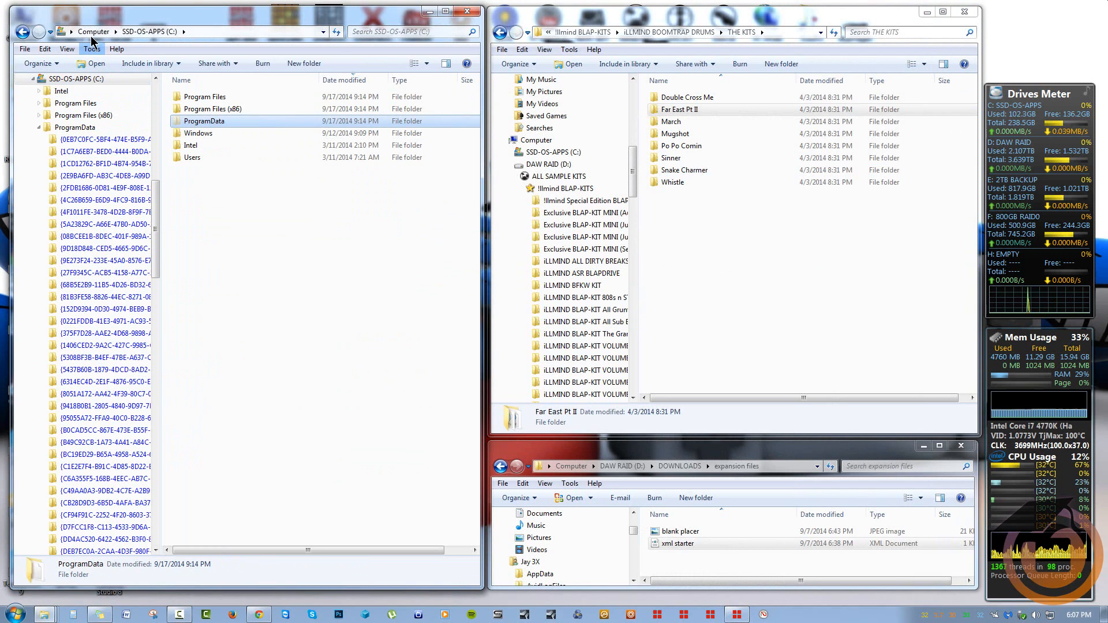
pyautogui.click(91, 35)
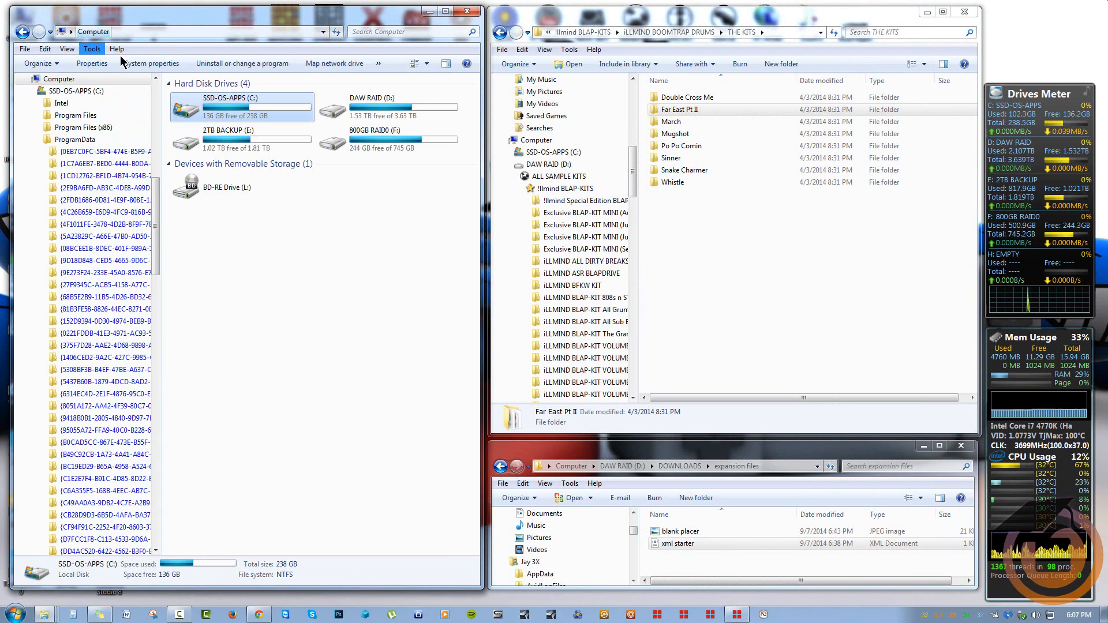
pyautogui.click(224, 108)
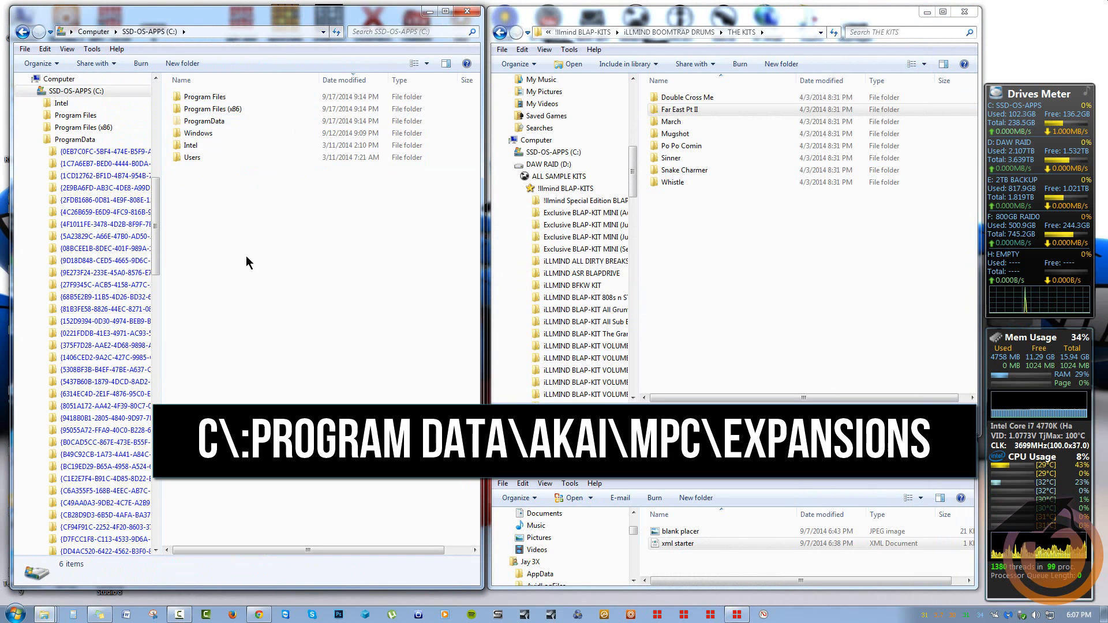
pyautogui.click(208, 122)
pyautogui.doubleClick(213, 121)
pyautogui.scroll(-10, 308, 264)
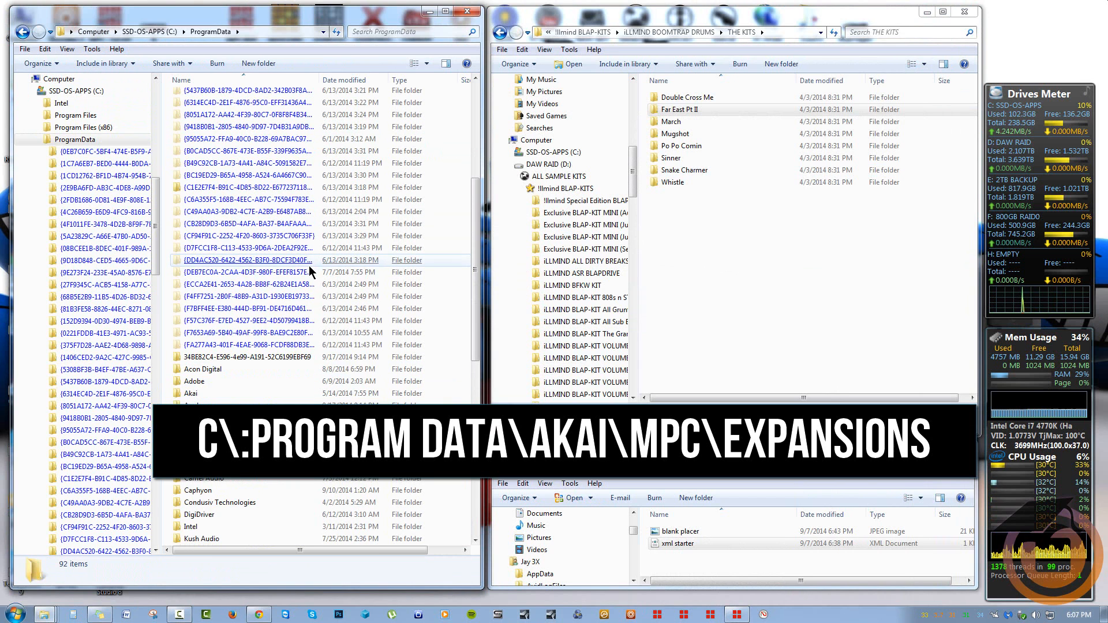
pyautogui.click(307, 263)
pyautogui.doubleClick(192, 272)
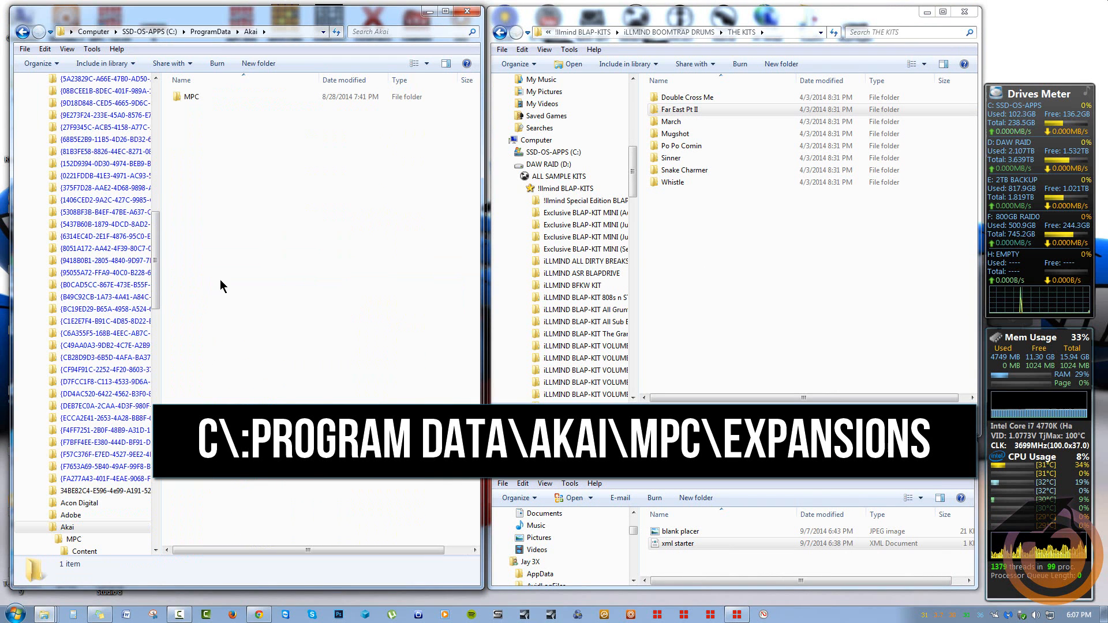
pyautogui.doubleClick(190, 99)
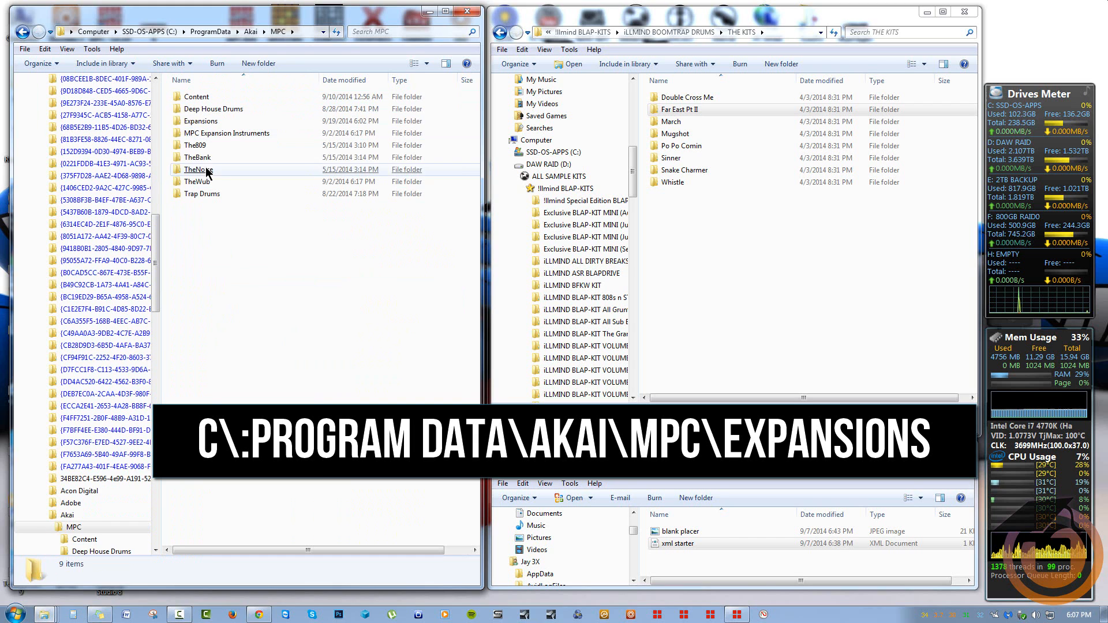
pyautogui.doubleClick(211, 122)
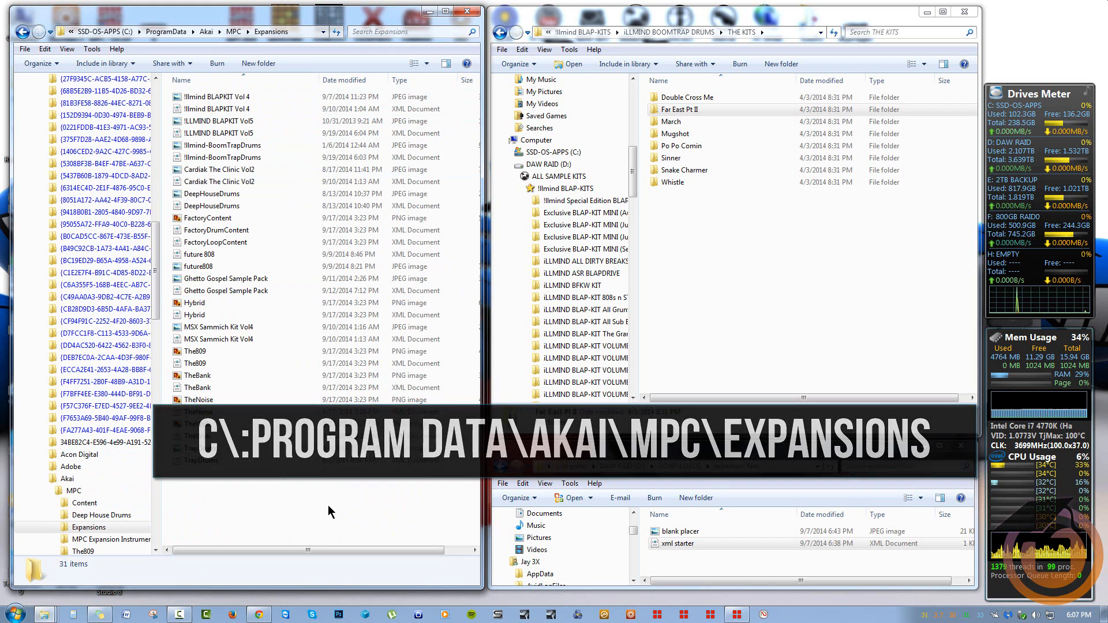
# Look inside the MPC Content folder, return to Expansions, and select The809 through TrapDrums files
pyautogui.press('BackSpace')
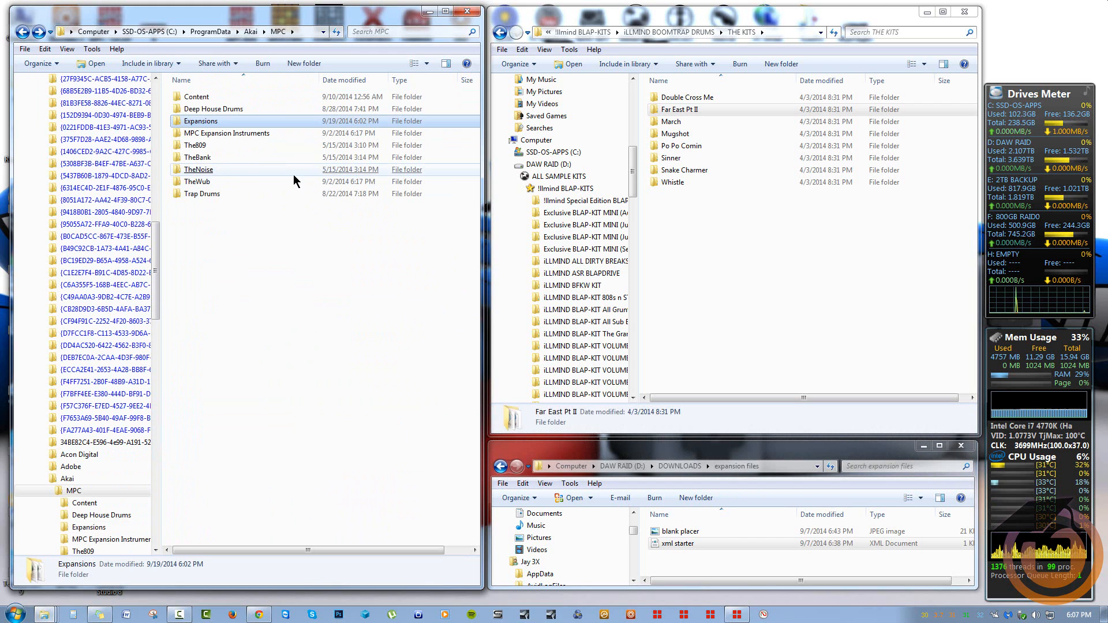
pyautogui.doubleClick(212, 98)
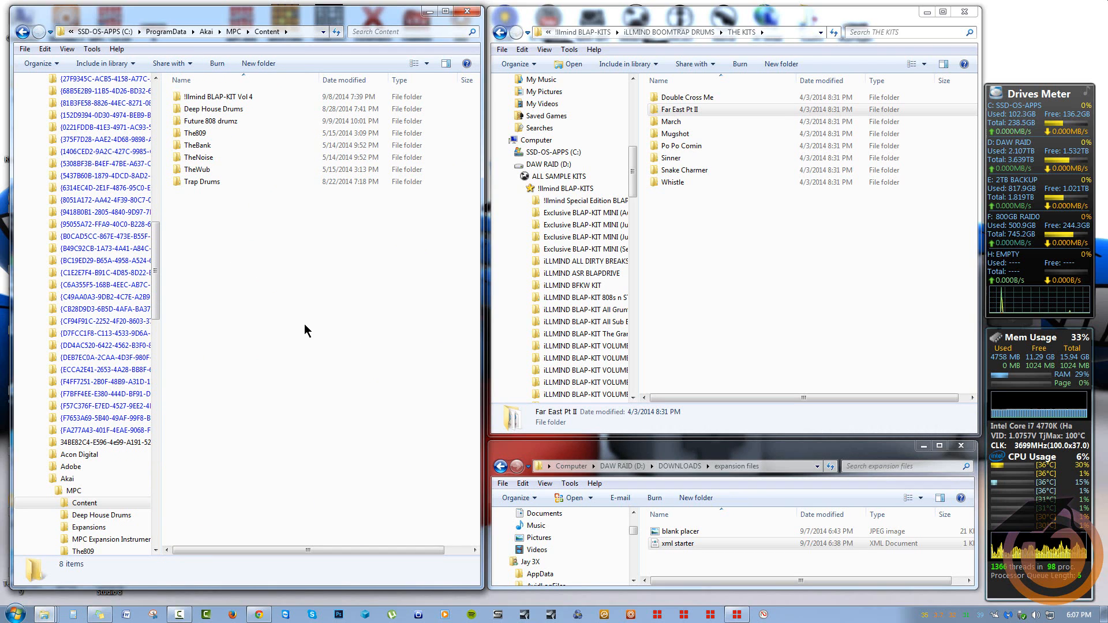
pyautogui.press('BackSpace')
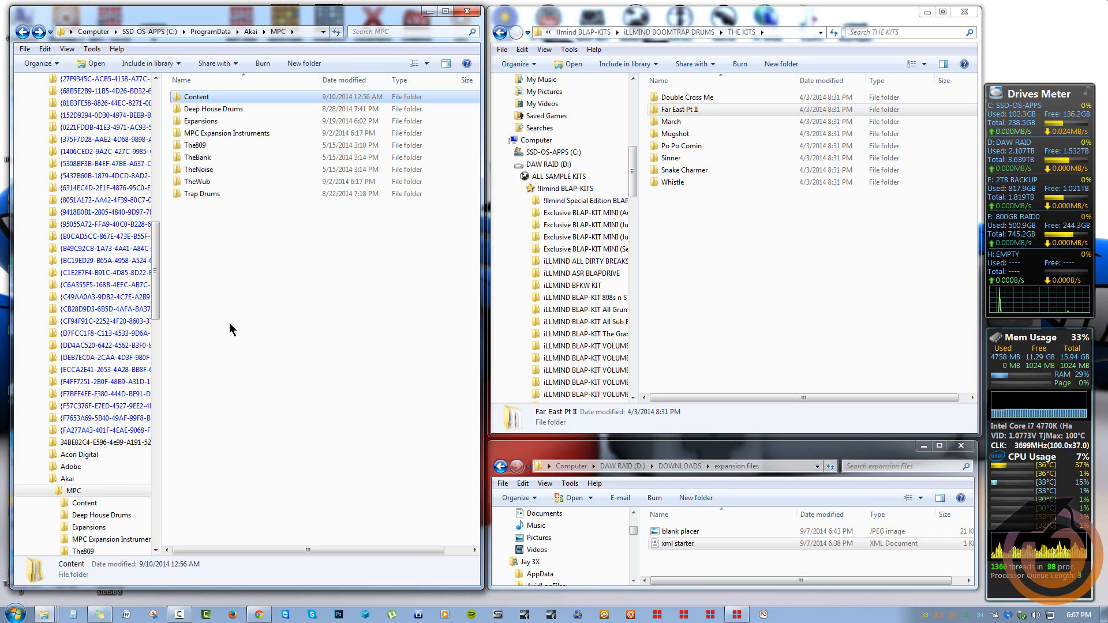
pyautogui.click(202, 121)
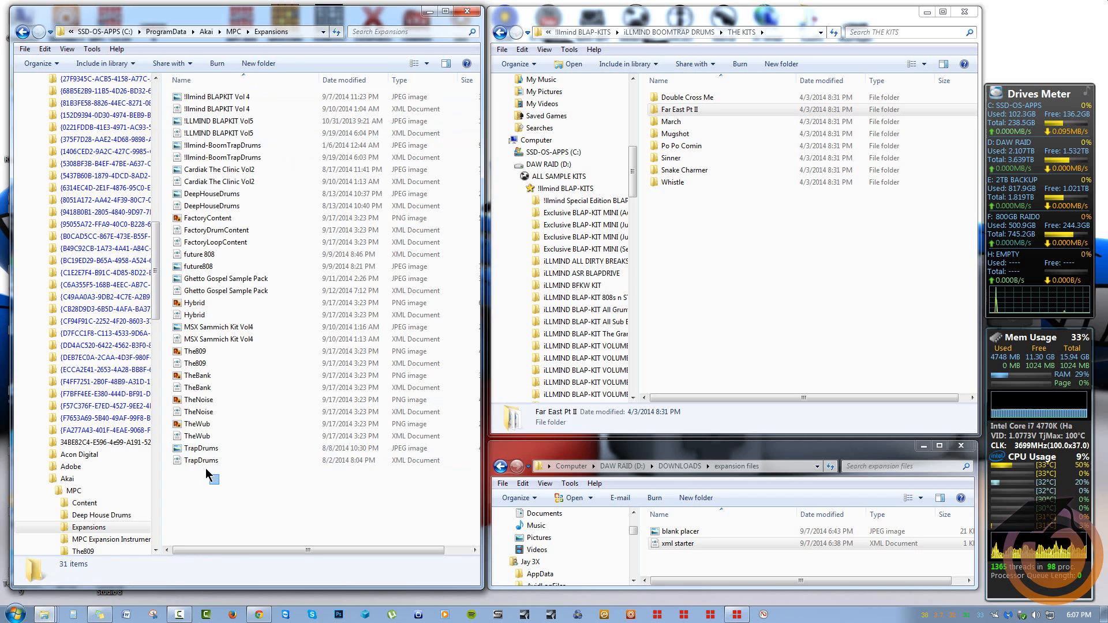
pyautogui.moveTo(206, 468); pyautogui.dragTo(216, 514)
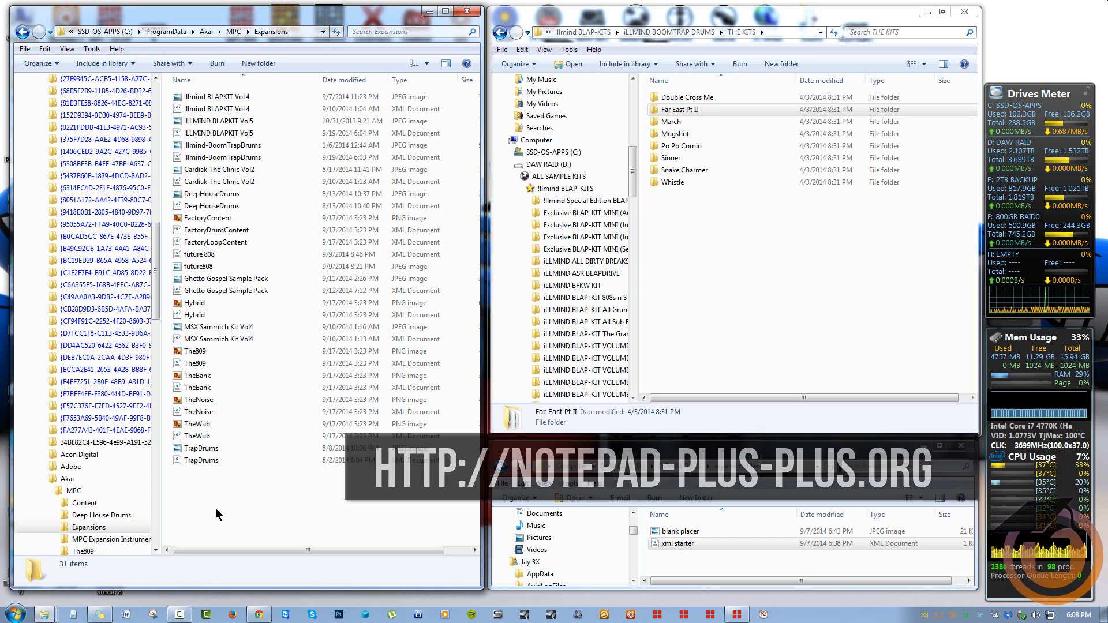
# Open !llmind BLAPKIT Vol 4.xml with Notepad++ and position the editor beside the kit folder
pyautogui.rightClick(222, 115)
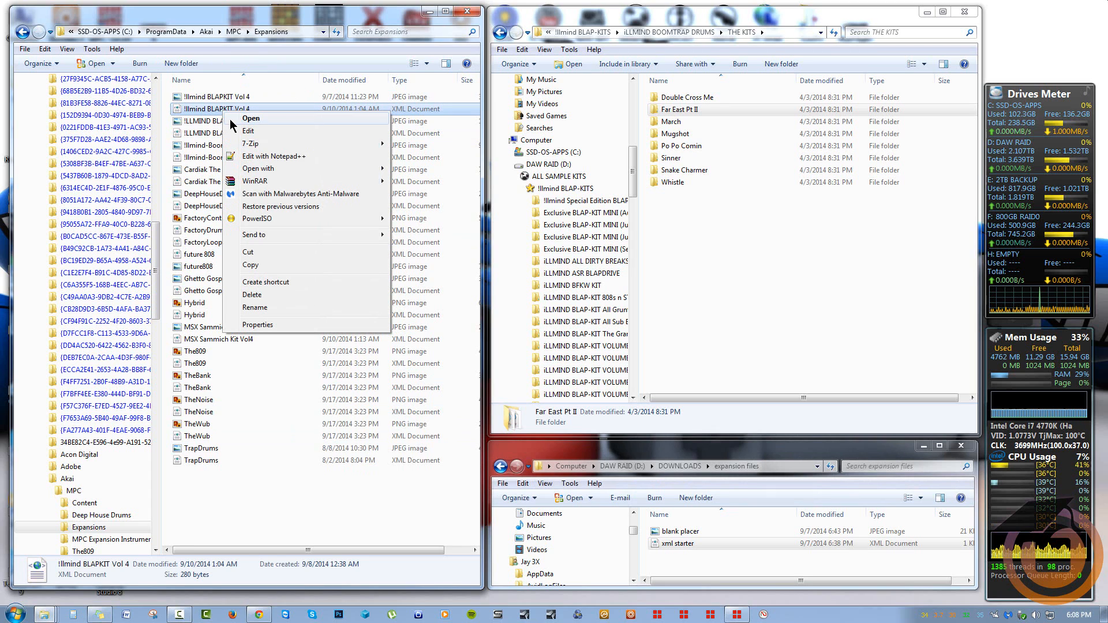
pyautogui.click(309, 163)
pyautogui.moveTo(650, 186); pyautogui.dragTo(647, 152)
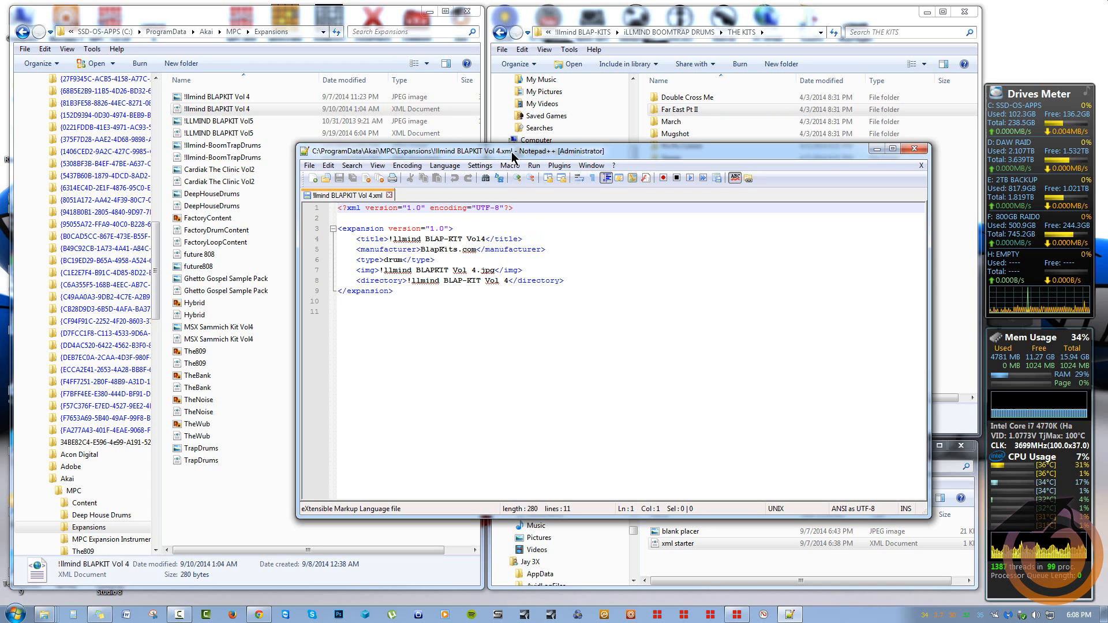
pyautogui.moveTo(512, 156); pyautogui.dragTo(470, 175)
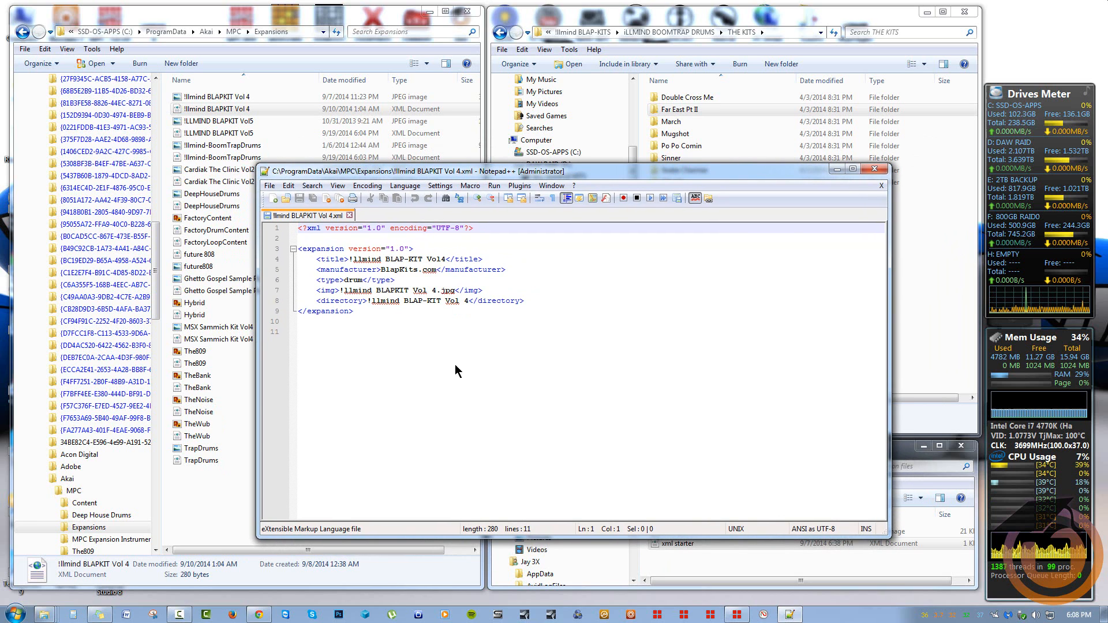
pyautogui.click(852, 22)
# Return to the !llmind BLAP-KITS folder list and check the VOLUME 3 folder's contents
pyautogui.click(499, 33)
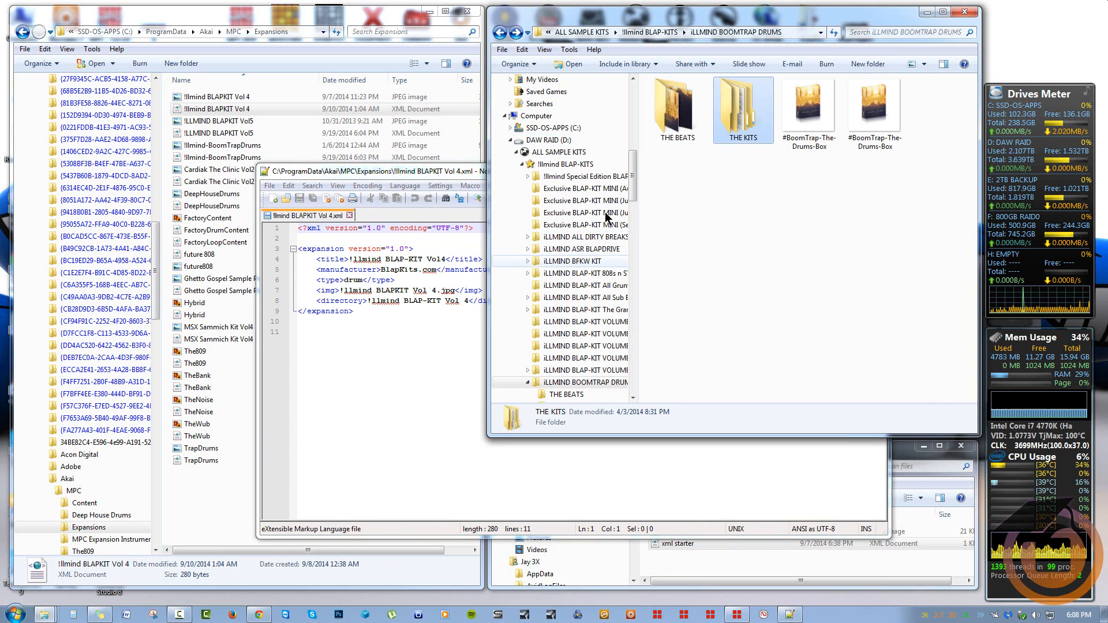
pyautogui.click(499, 36)
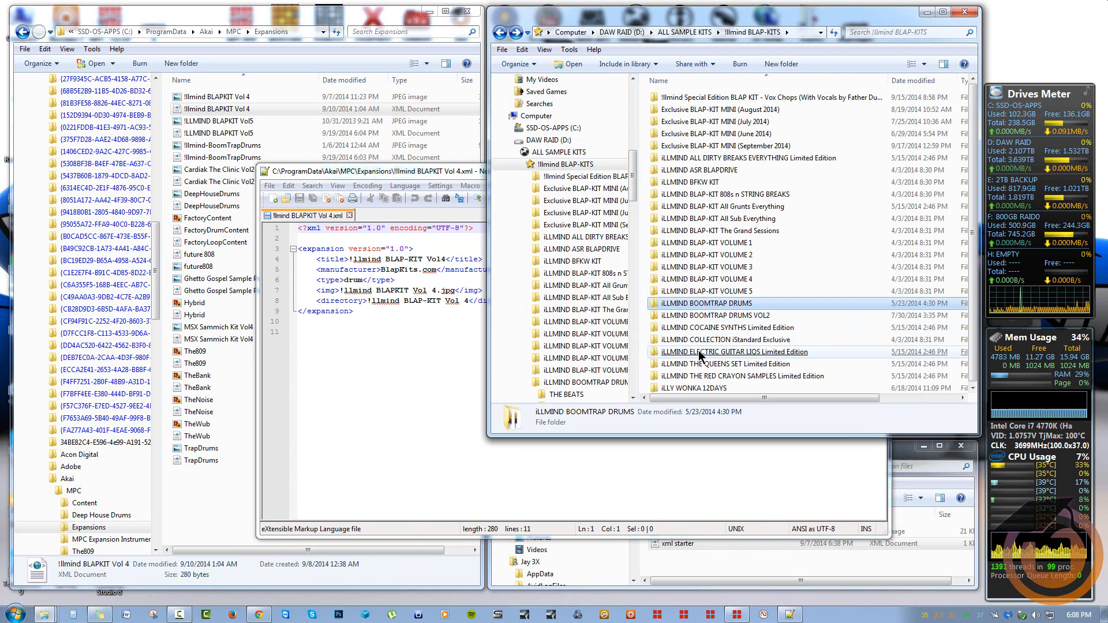
pyautogui.click(725, 267)
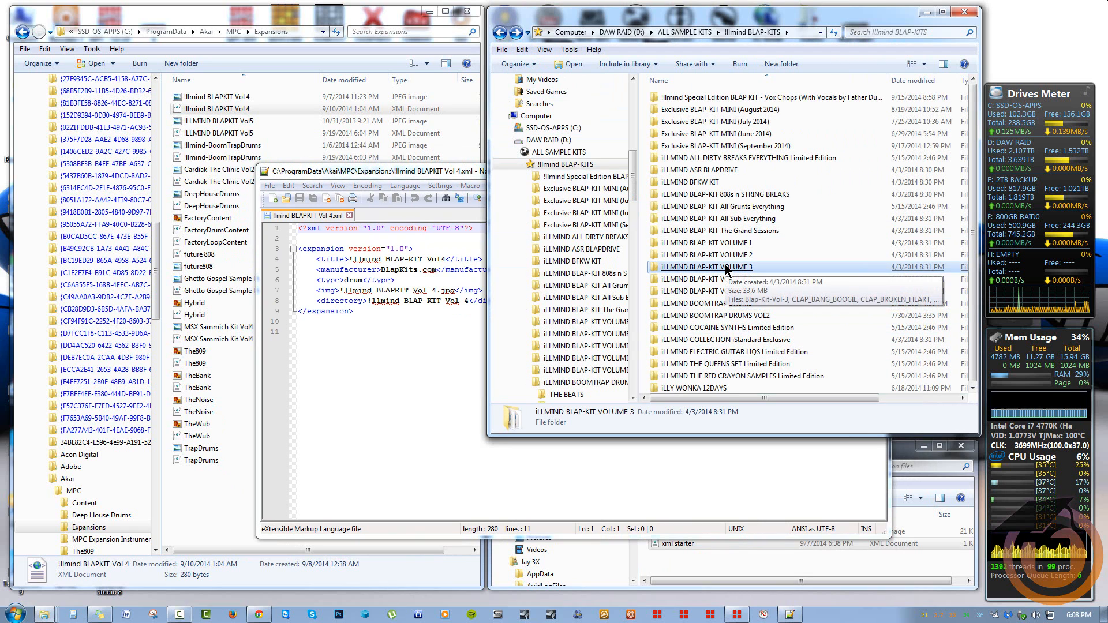
pyautogui.doubleClick(726, 267)
pyautogui.press('BackSpace')
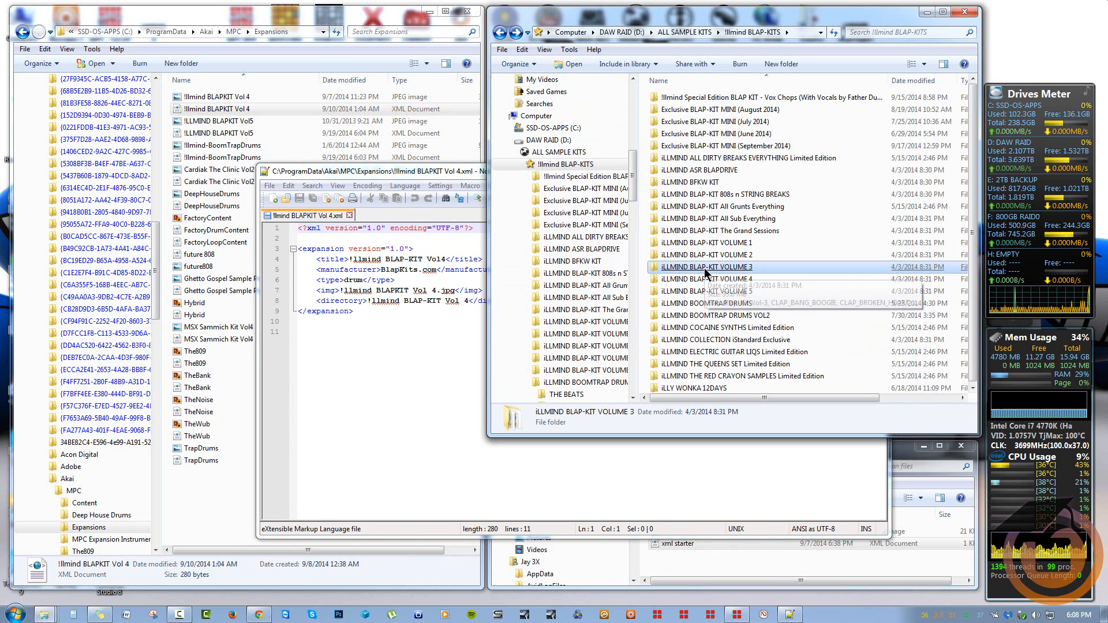
# Copy the folder name 'iLLMIND BLAP-KIT VOLUME 3' without renaming it, then return to Notepad++
pyautogui.rightClick(705, 270)
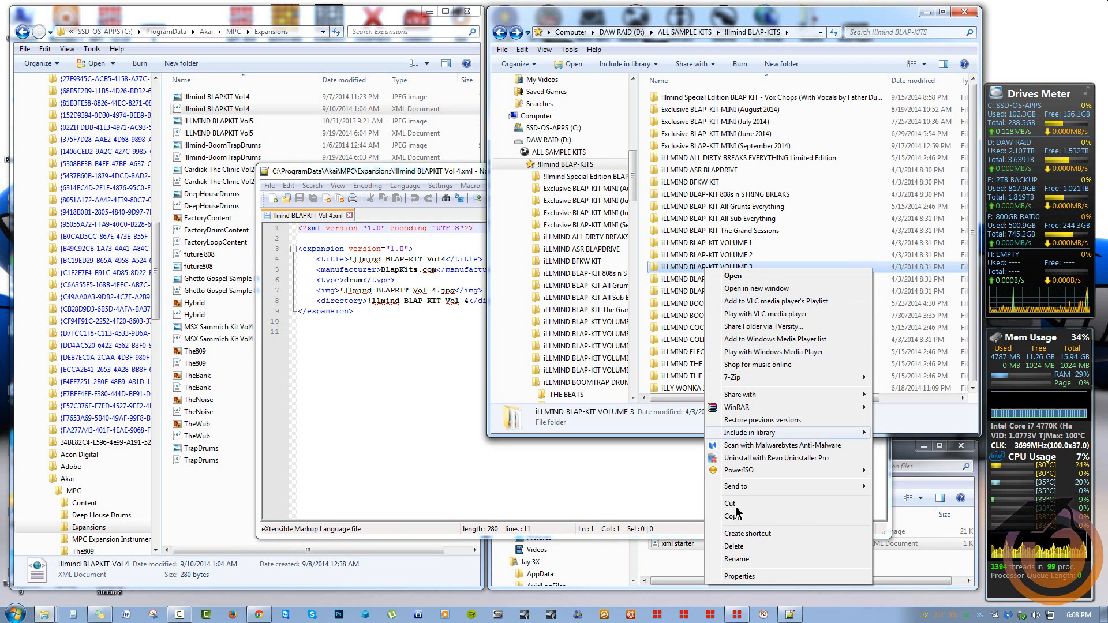
pyautogui.click(736, 560)
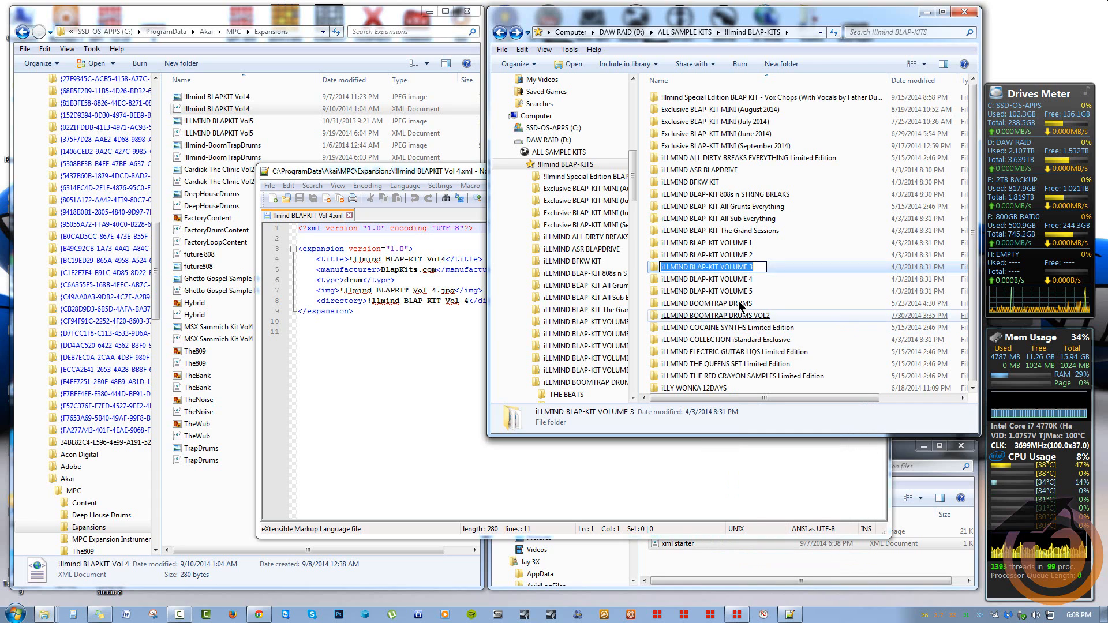
pyautogui.rightClick(725, 269)
pyautogui.click(750, 304)
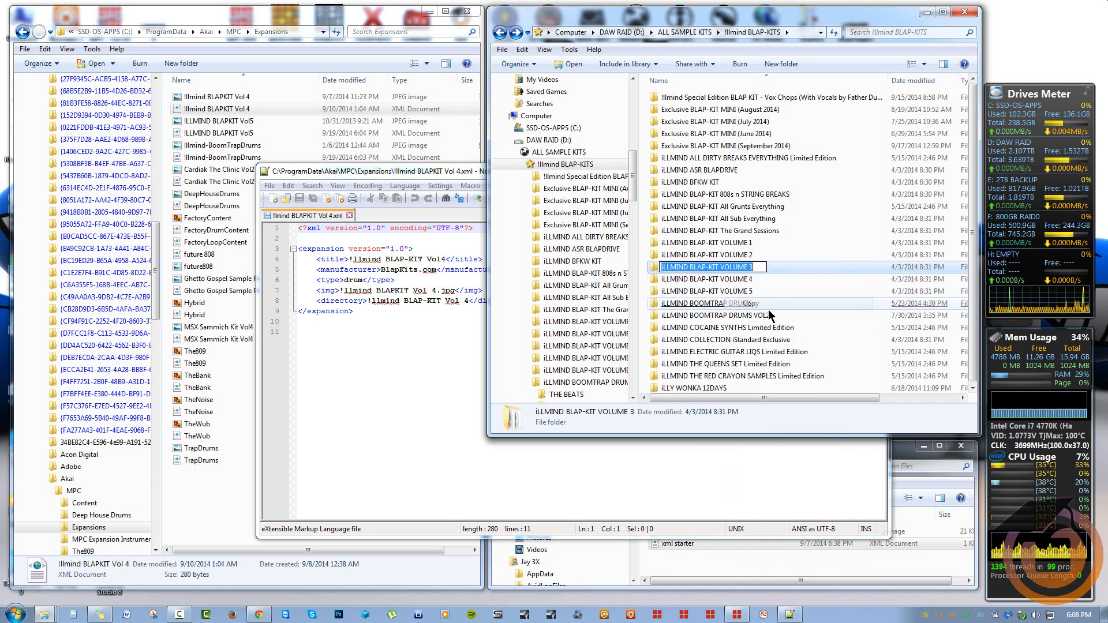
pyautogui.click(790, 423)
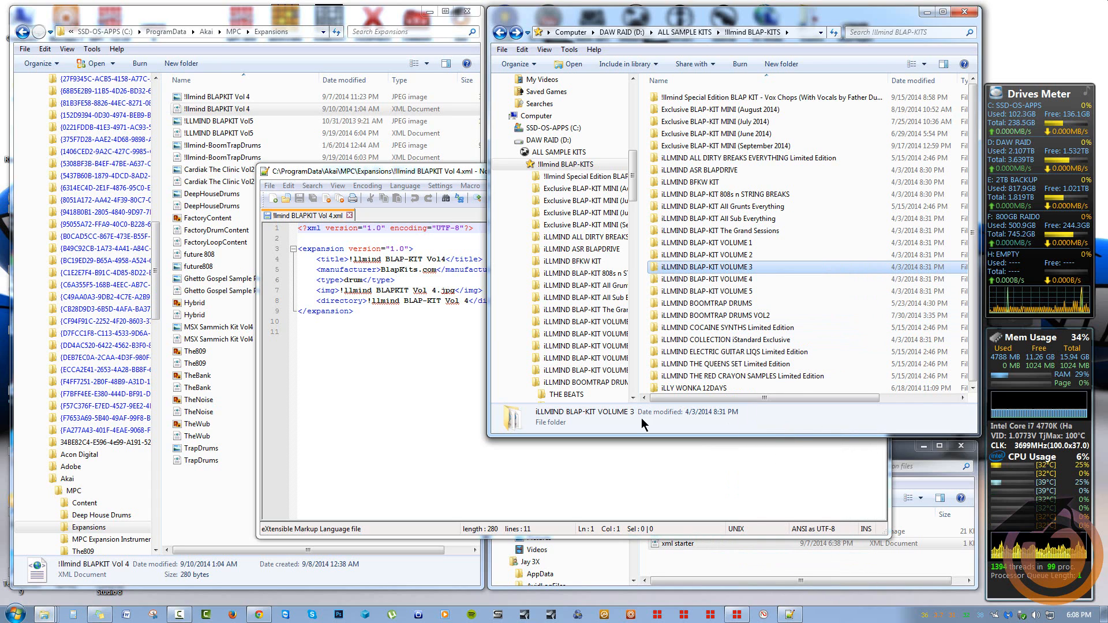
pyautogui.click(428, 390)
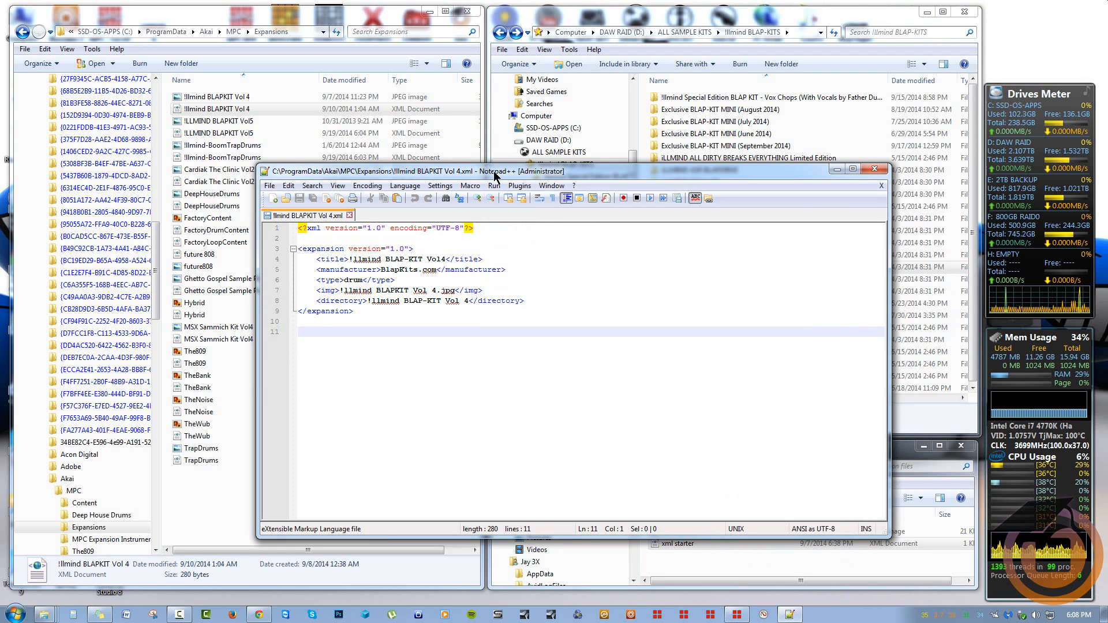
# Open the xml starter template in Notepad++ with Edit with Notepad++
pyautogui.moveTo(495, 176); pyautogui.dragTo(551, 160)
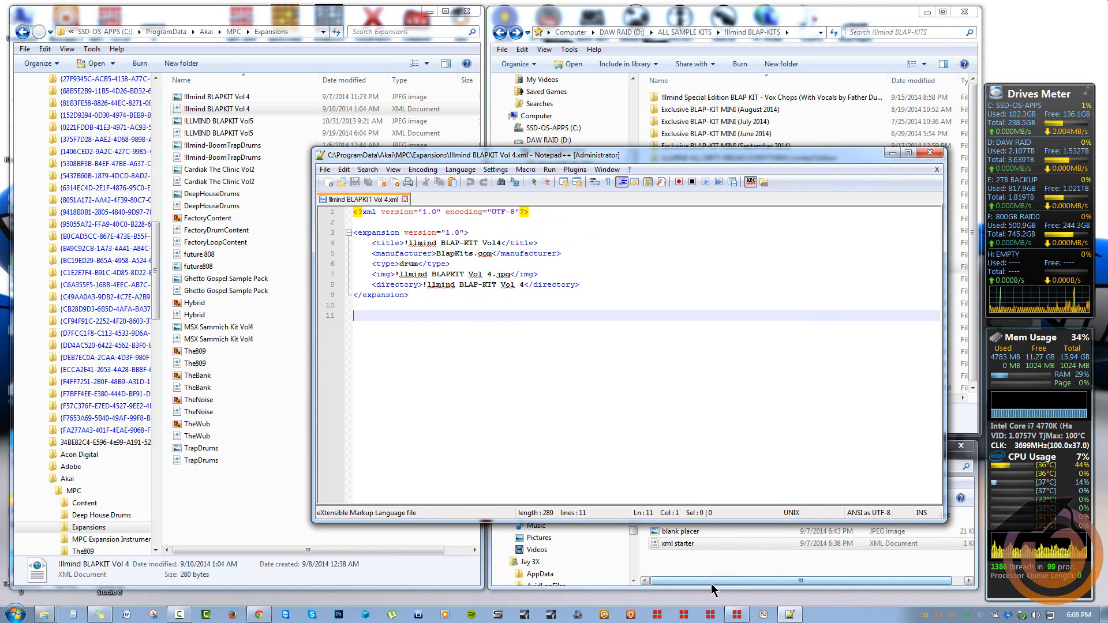
pyautogui.click(672, 571)
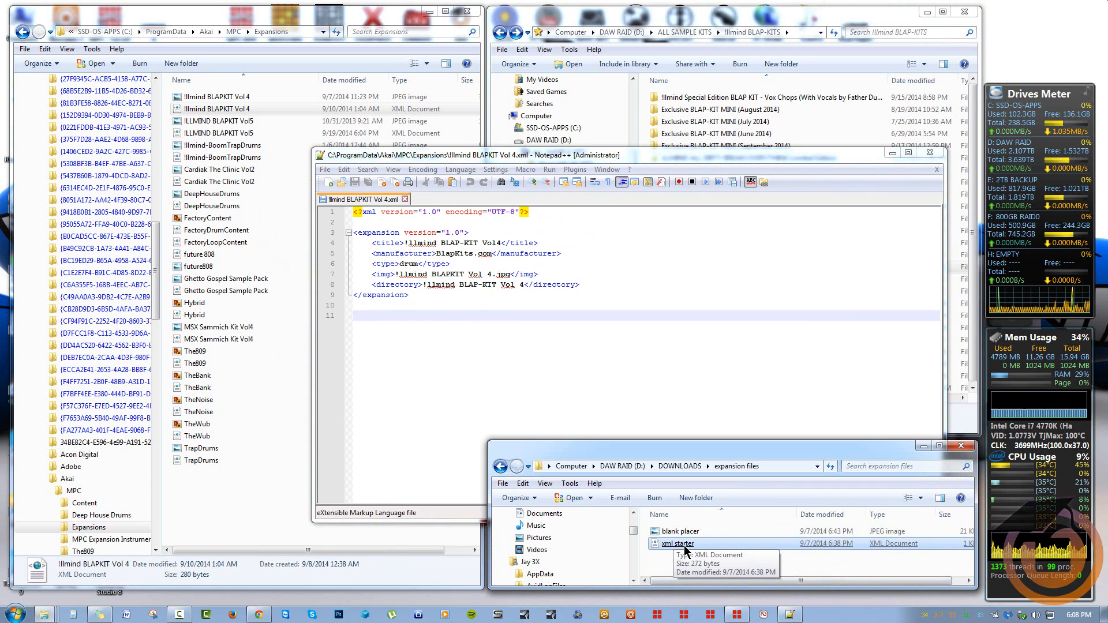
pyautogui.rightClick(683, 551)
pyautogui.click(730, 430)
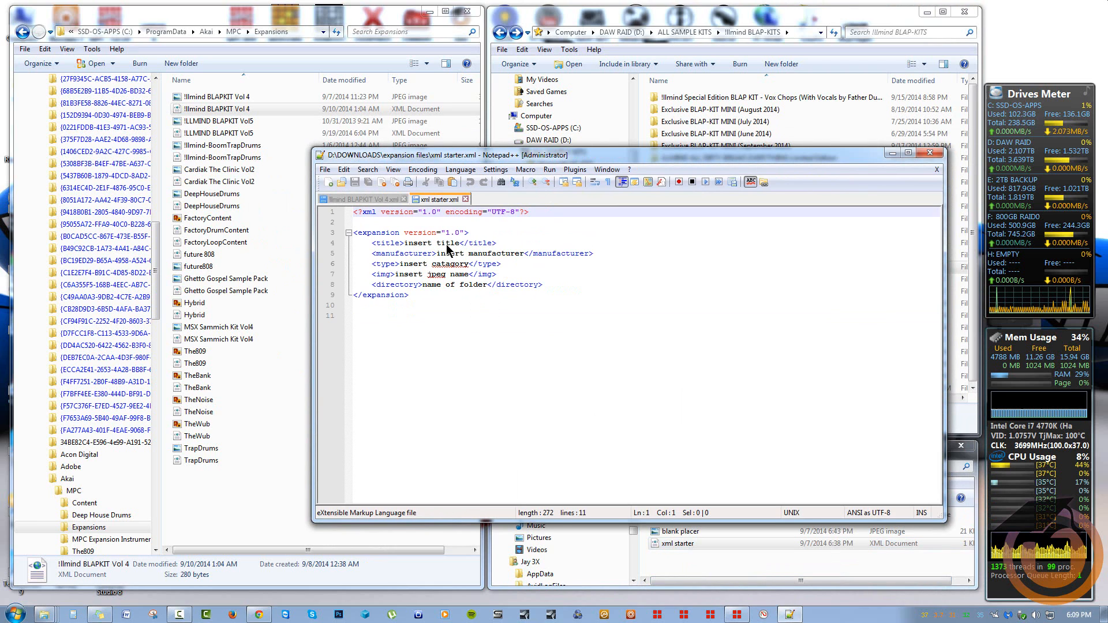
# Compare the xml starter template against !llmind BLAPKIT Vol 4.xml, ending on the Vol 4 file
pyautogui.click(375, 199)
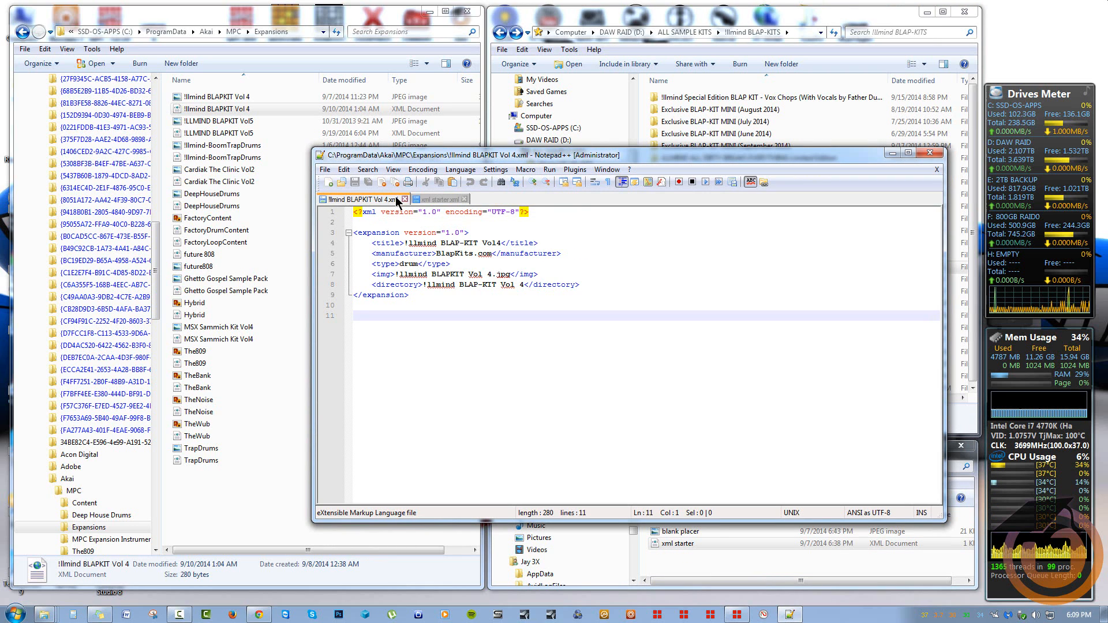
pyautogui.click(440, 199)
pyautogui.click(377, 200)
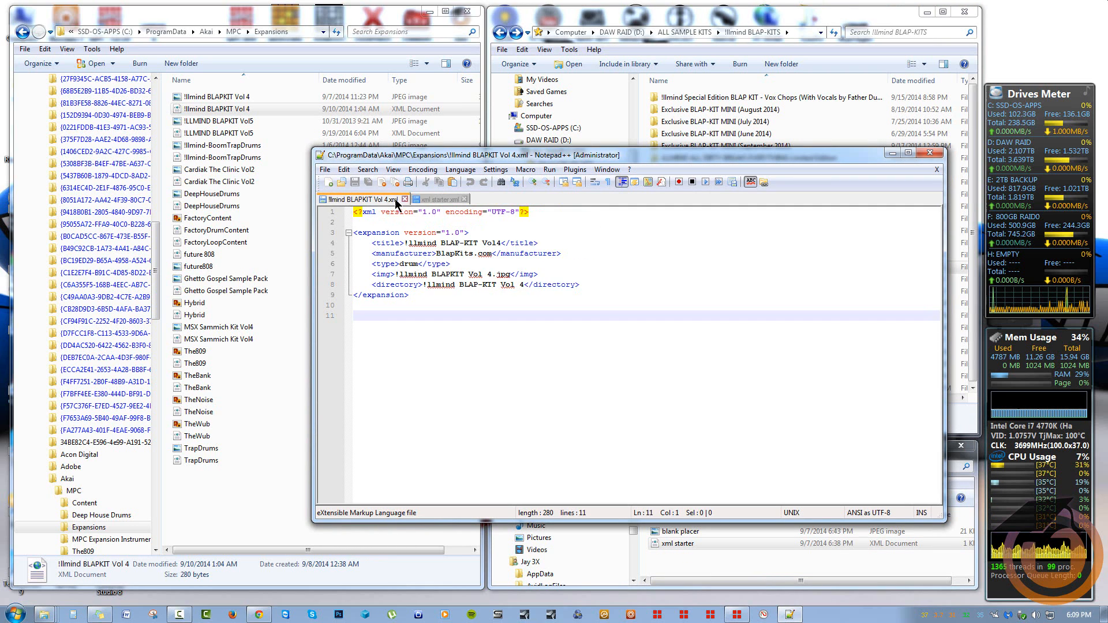
pyautogui.click(437, 200)
pyautogui.click(380, 200)
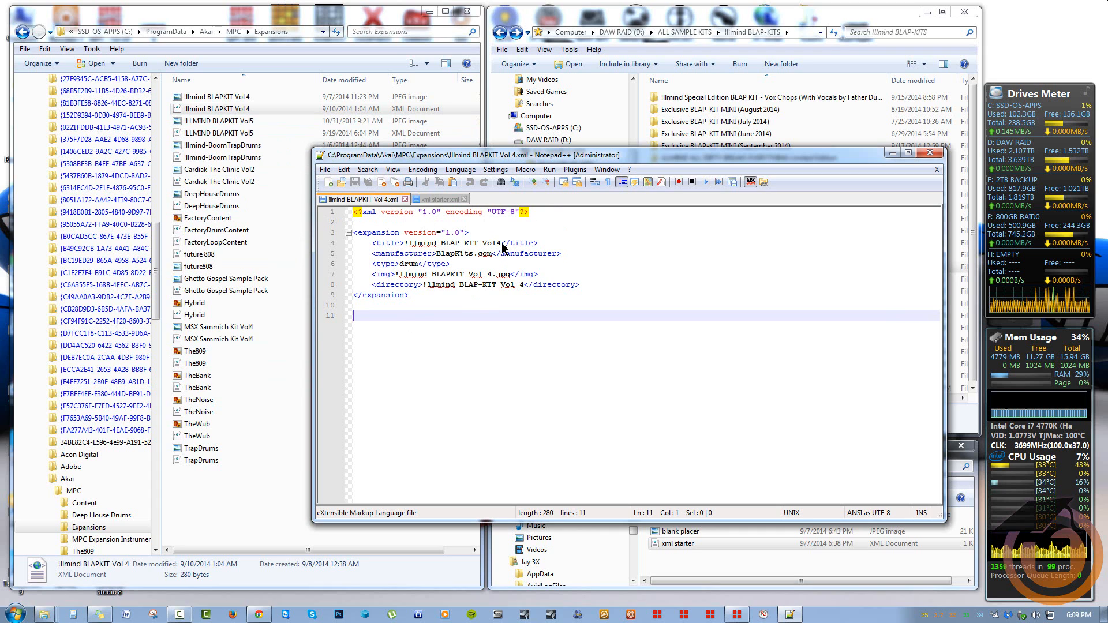
# Replace the line 4 title with the pasted VOLUME 3 kit name, starting it with '!'
pyautogui.moveTo(502, 248); pyautogui.dragTo(407, 243)
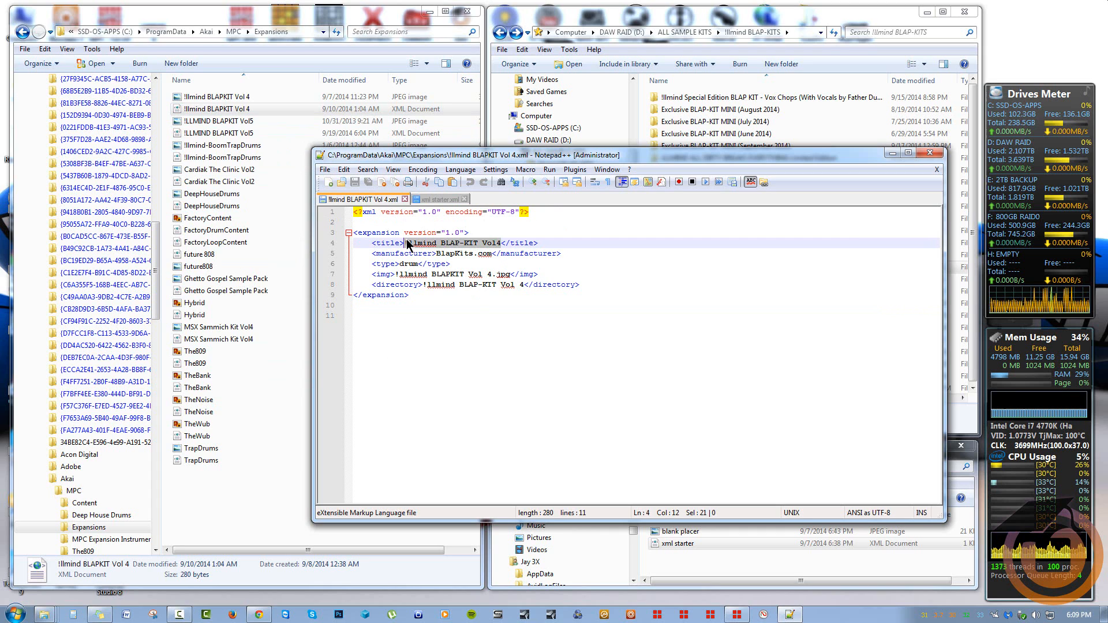
pyautogui.hotkey('ctrl', 'v')
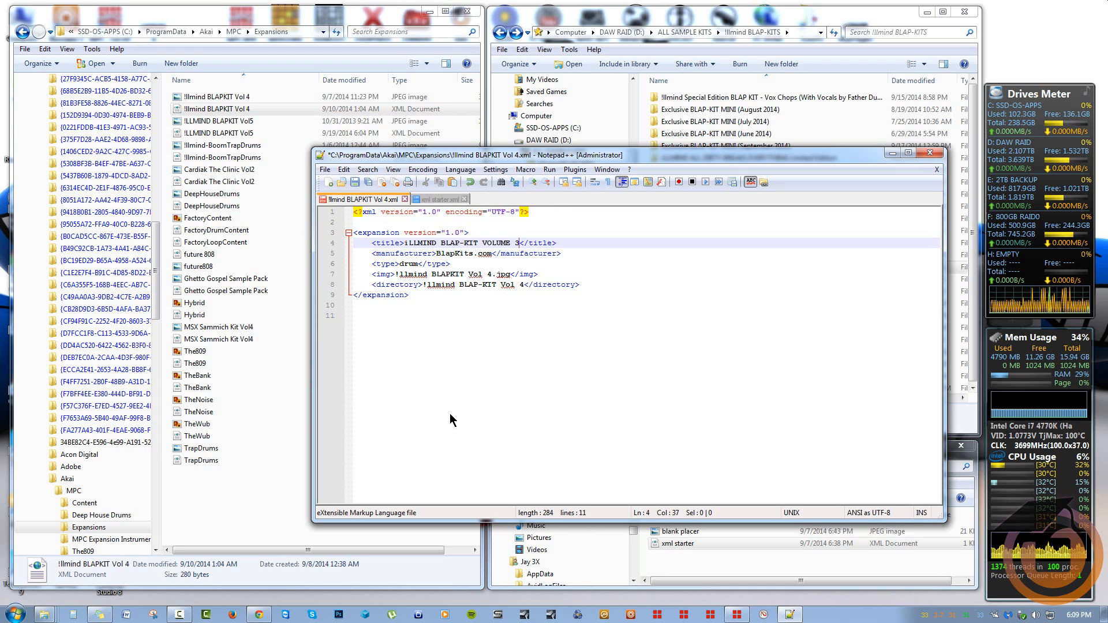
pyautogui.click(407, 243)
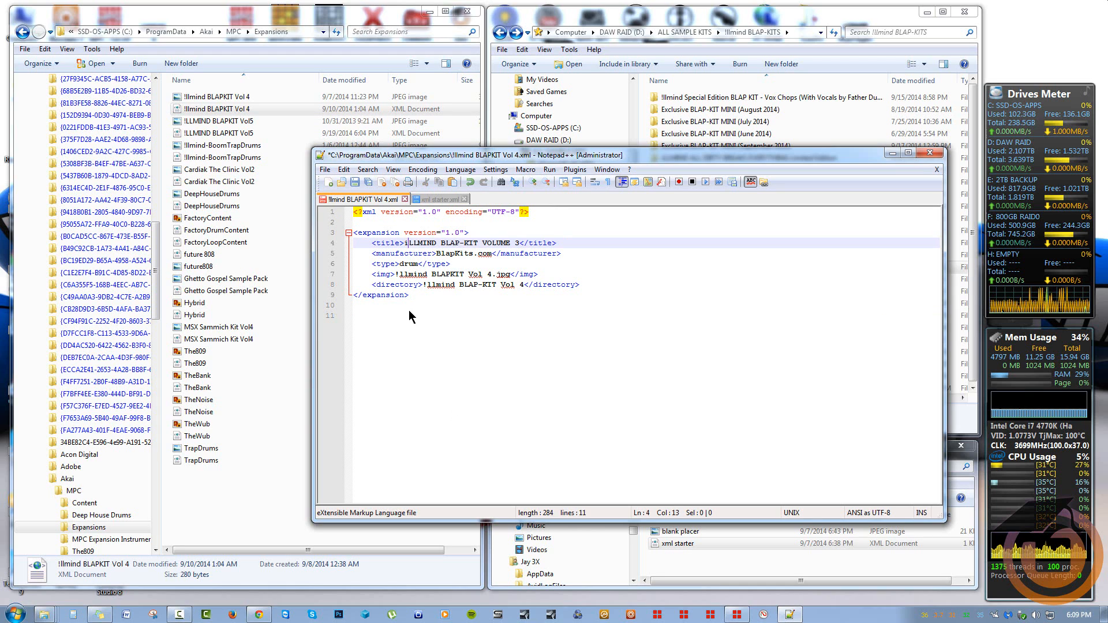
pyautogui.press('BackSpace')
pyautogui.write('!')
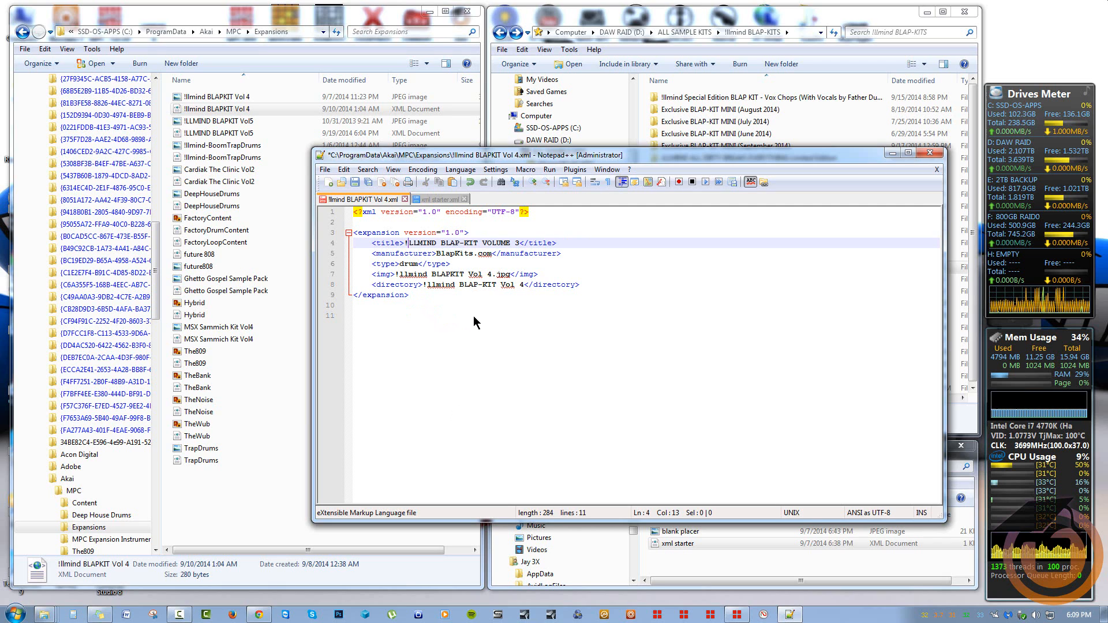
# Change the manufacturer to BlapKits.COM and the type to Drum
pyautogui.doubleClick(482, 253)
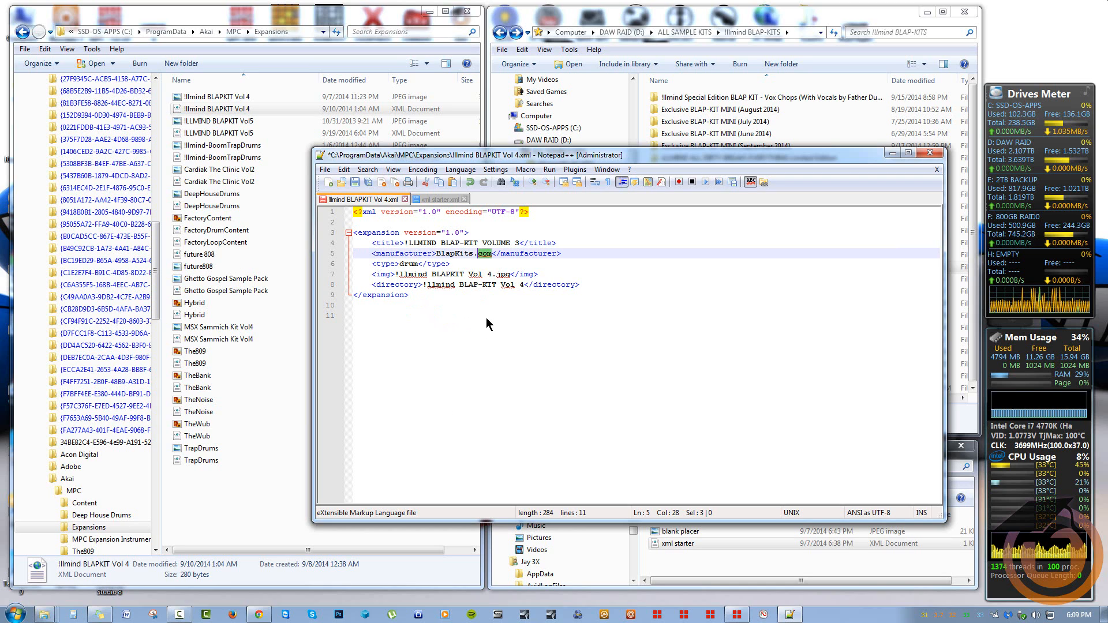
pyautogui.write('COM')
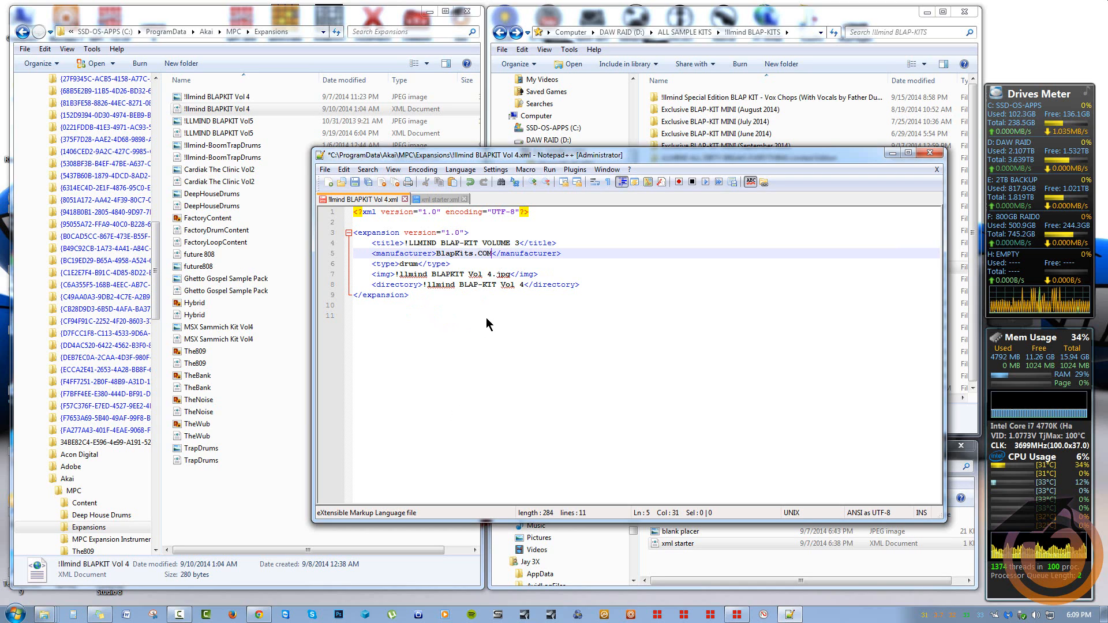
pyautogui.click(401, 264)
pyautogui.press('Delete')
pyautogui.write('D')
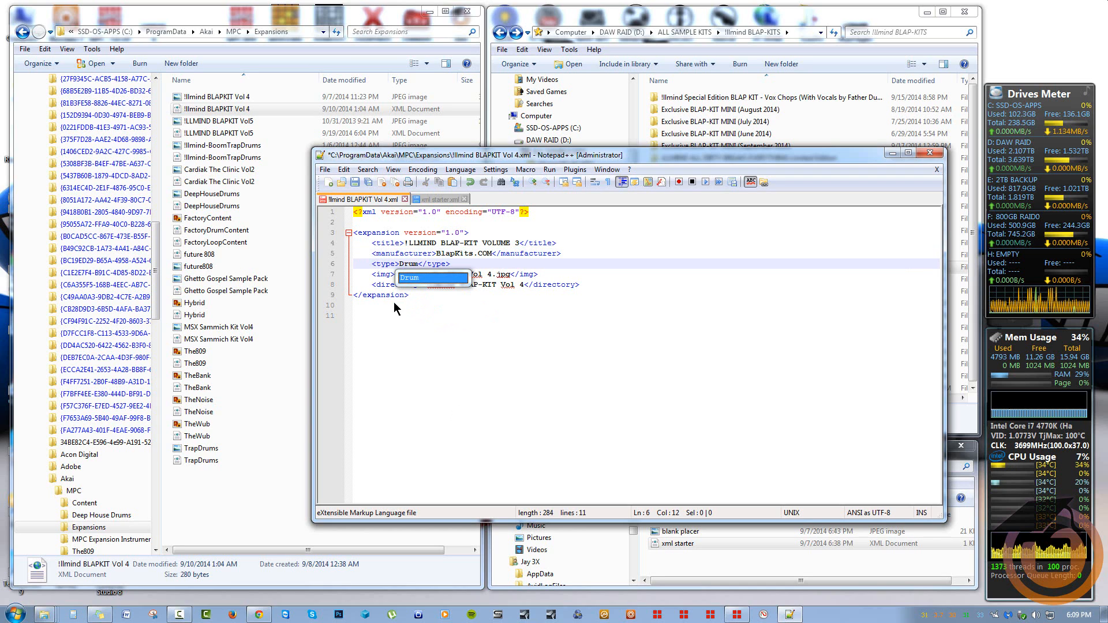
pyautogui.click(394, 313)
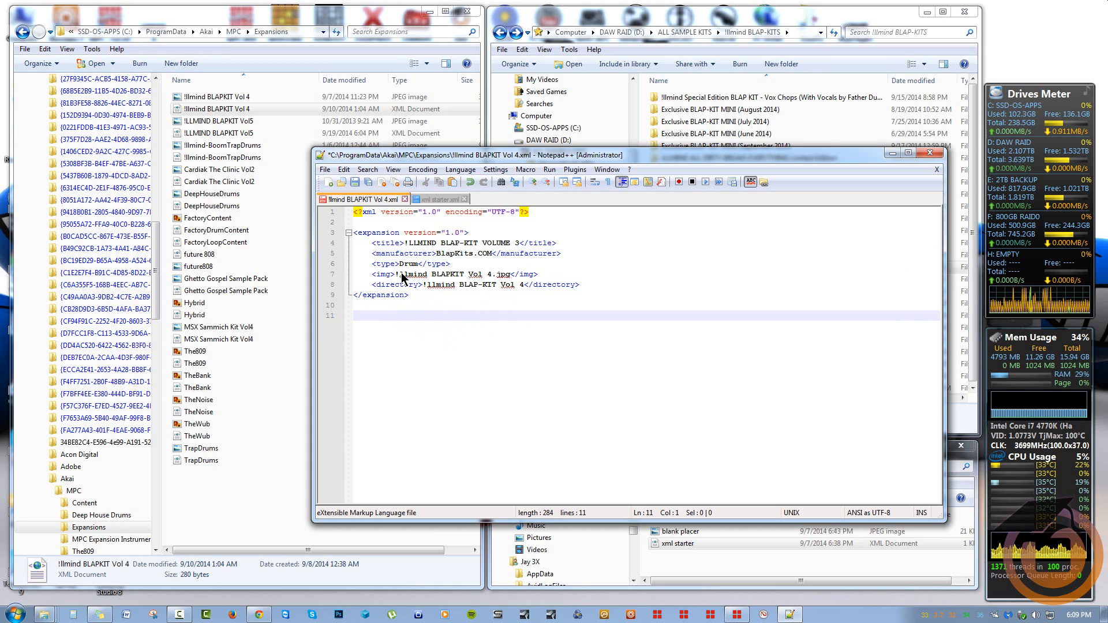
# Change the image name to !llmind BLAPKIT Vol3.jpg
pyautogui.click(487, 274)
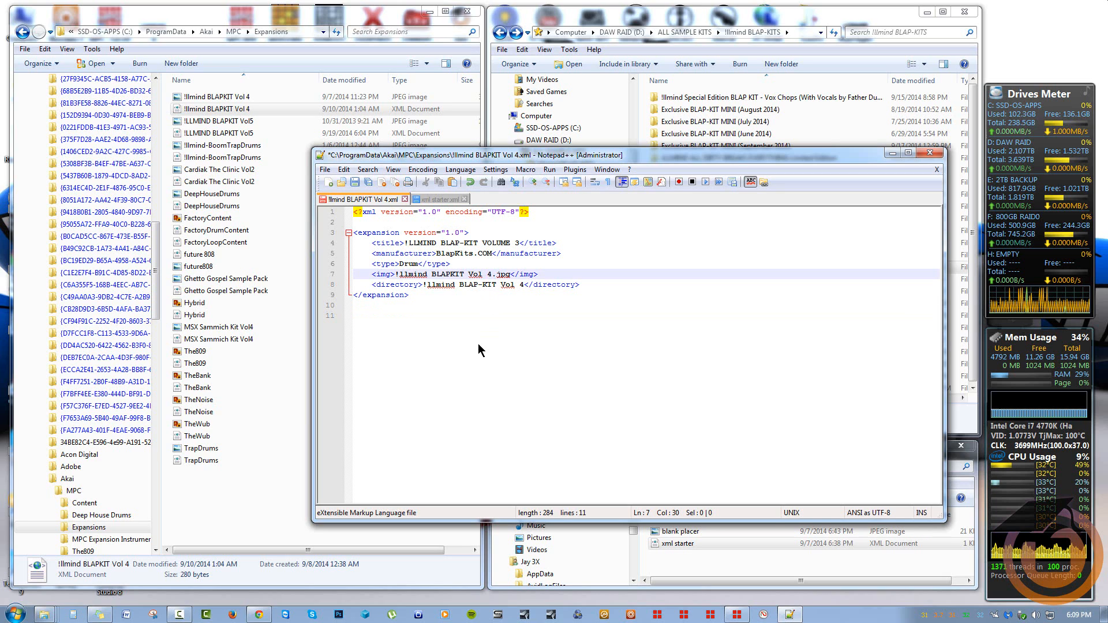
pyautogui.press('BackSpace')
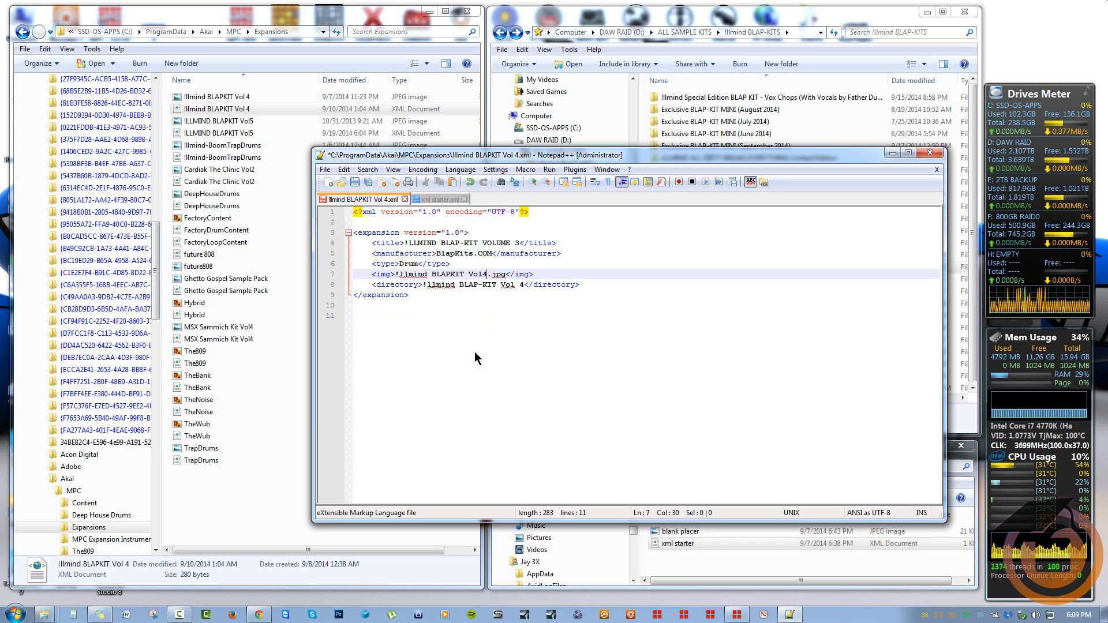
pyautogui.press('BackSpace')
pyautogui.write('3')
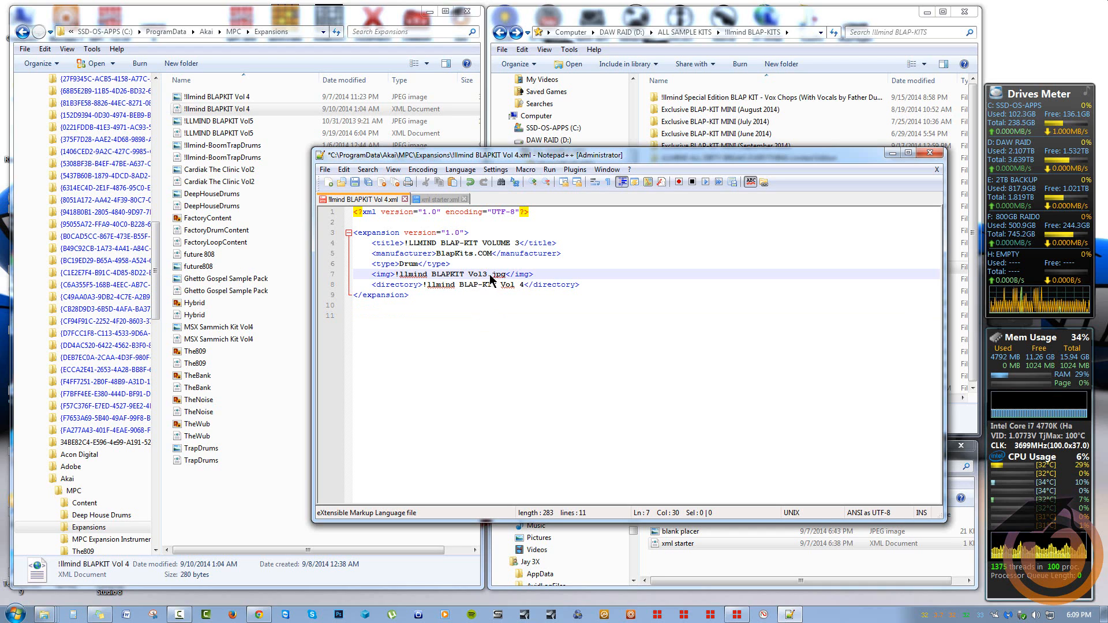
# Copy the image name and shorten the title to !LLMIND BLAP-KIT VOL3
pyautogui.moveTo(488, 275); pyautogui.dragTo(398, 278)
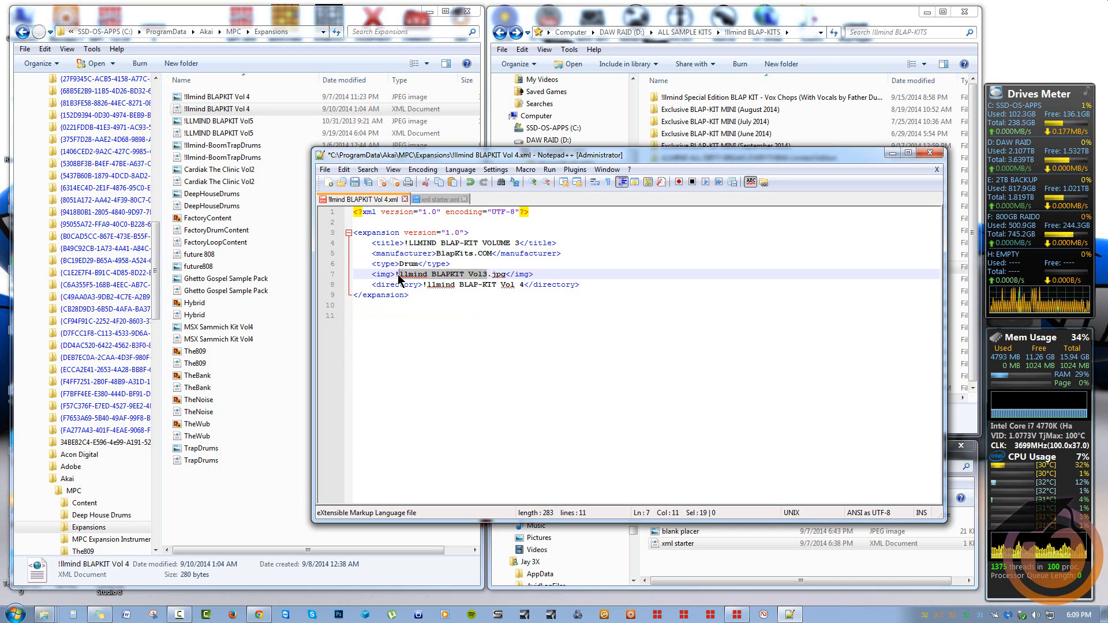
pyautogui.rightClick(413, 273)
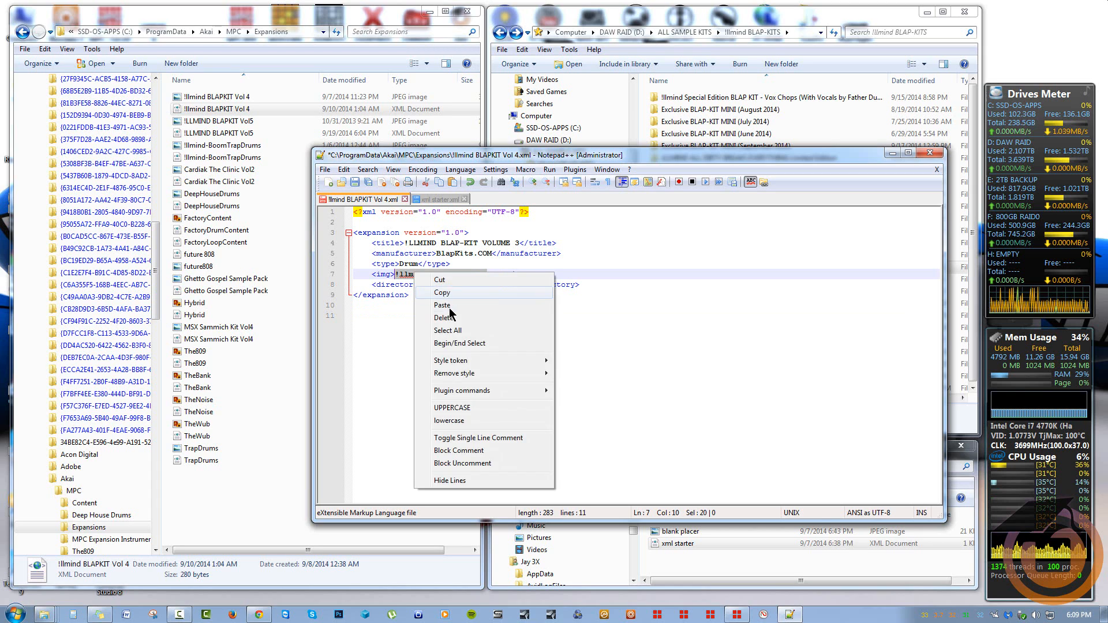
pyautogui.click(407, 323)
pyautogui.click(518, 244)
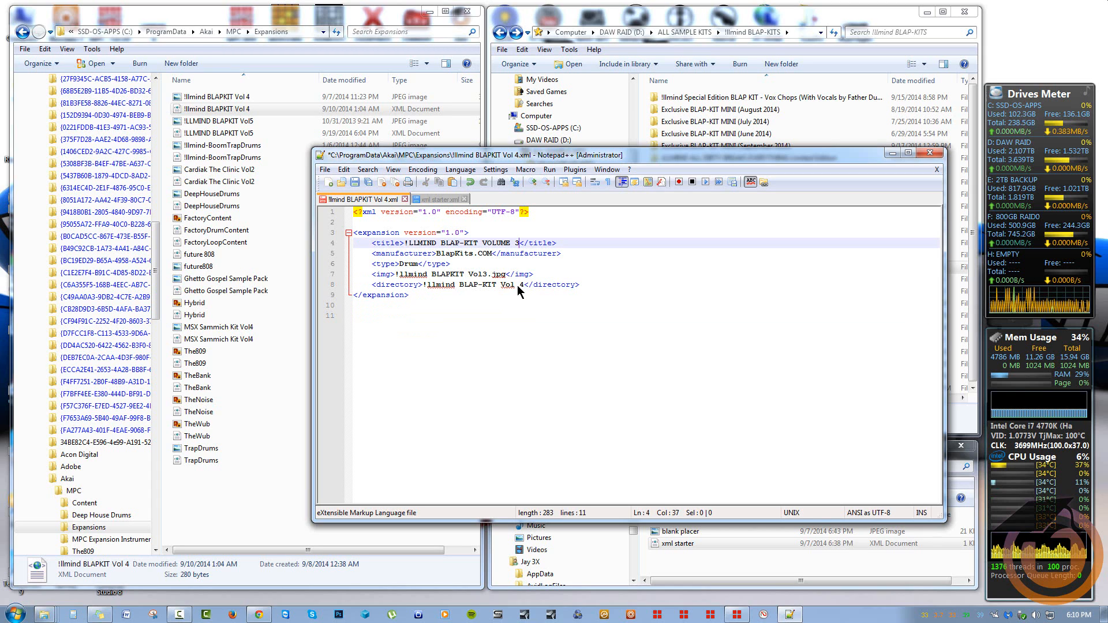
pyautogui.press('BackSpace')
pyautogui.press('BackSpace')
pyautogui.press('BackSpace')
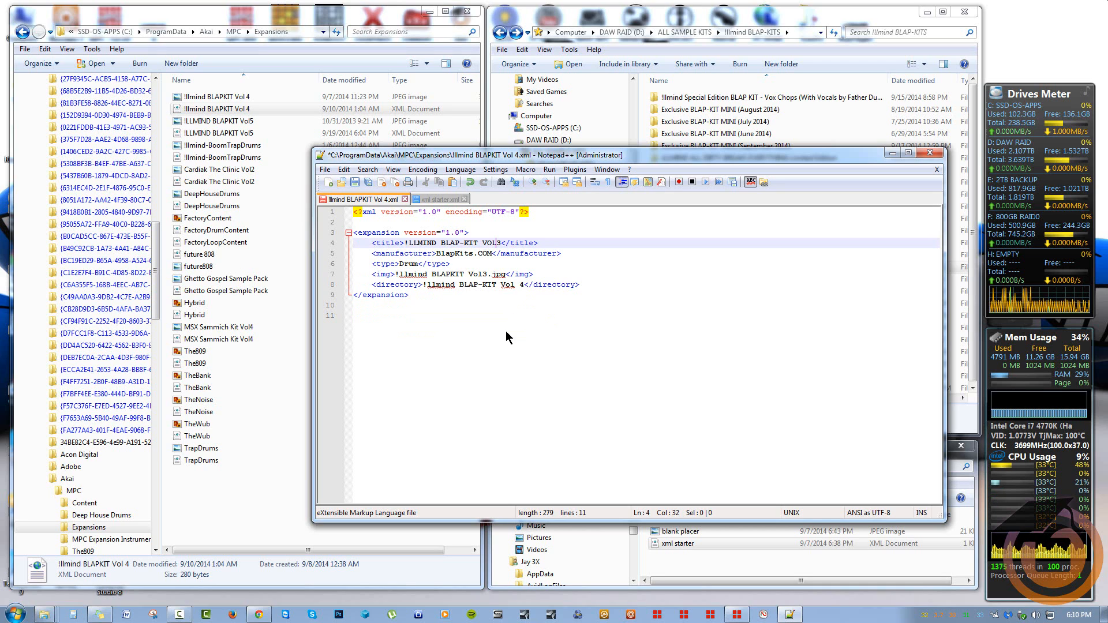
pyautogui.click(436, 323)
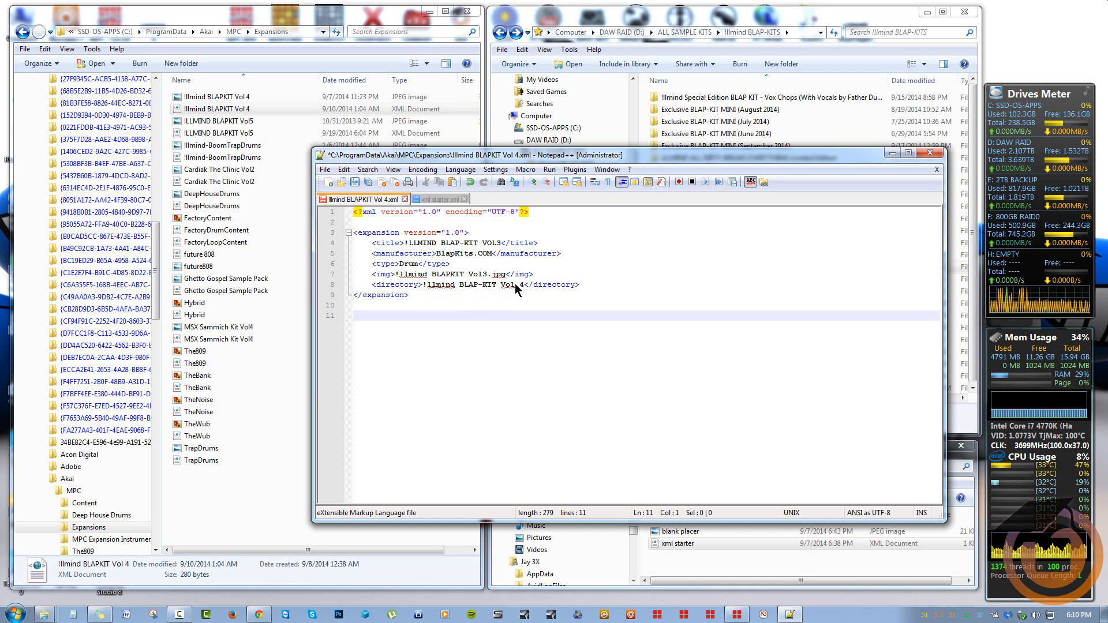
# Copy the Blap-Kit-Vol-3 cover image into Expansions, renamed !llmind BLAPKIT Vol3
pyautogui.click(716, 25)
pyautogui.doubleClick(736, 271)
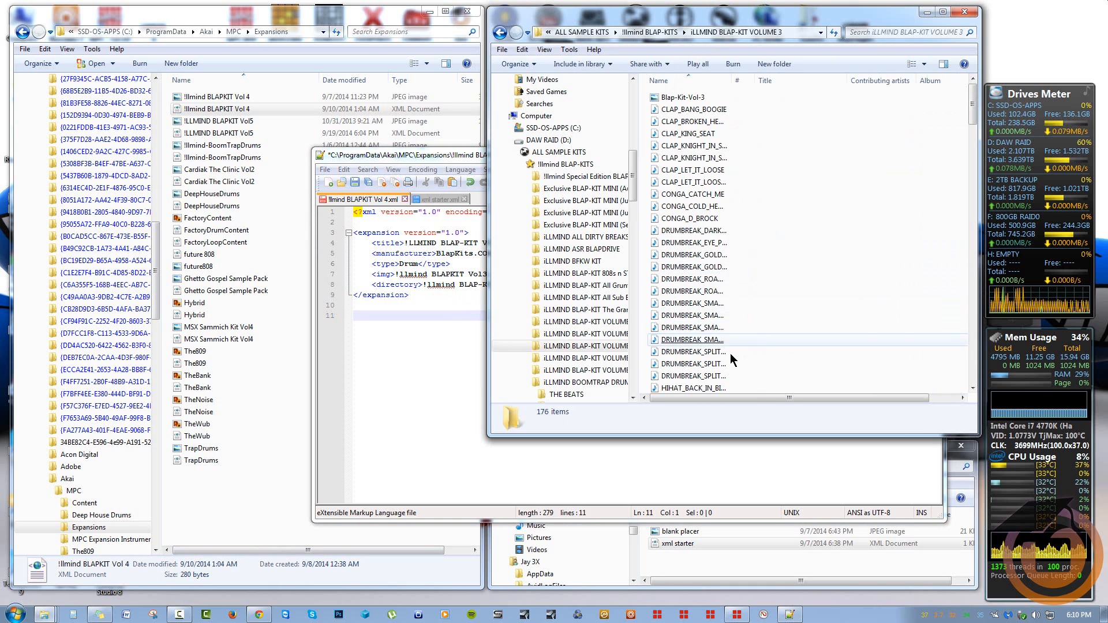
pyautogui.click(682, 99)
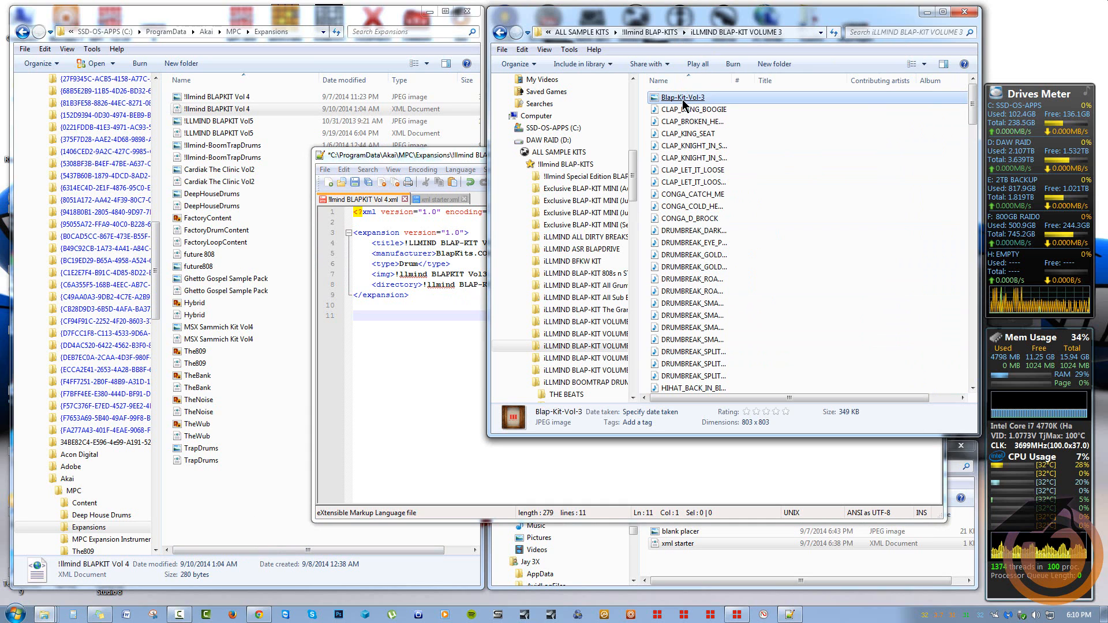
pyautogui.moveTo(683, 99); pyautogui.dragTo(250, 490)
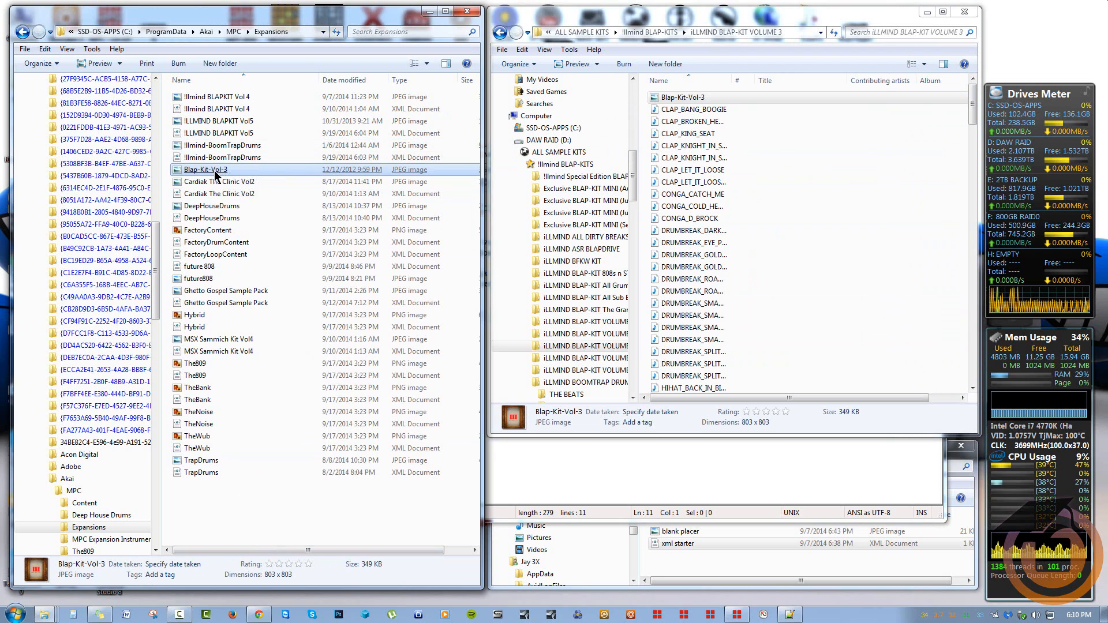
pyautogui.click(215, 173)
pyautogui.hotkey('ctrl', 'v')
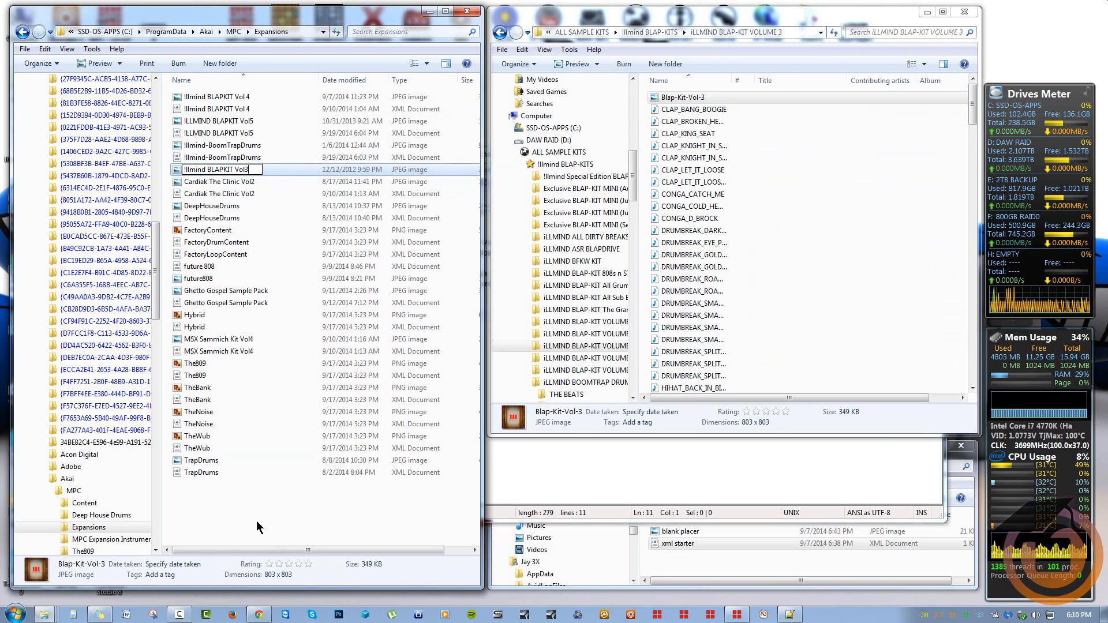
pyautogui.press('Return')
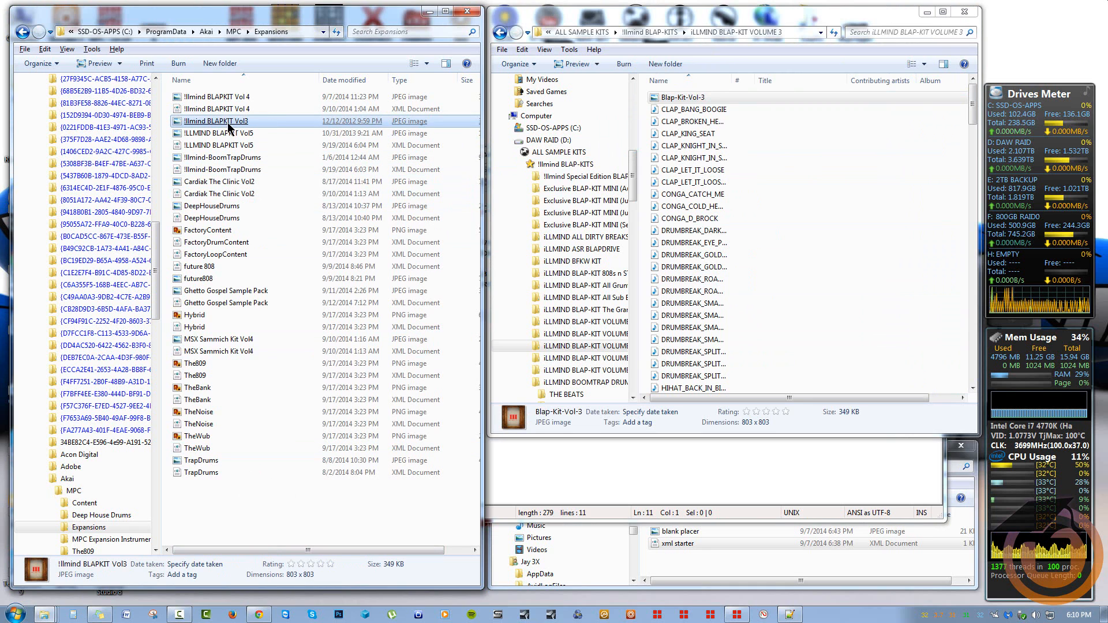
# Copy the full address-bar path of the iLLMIND BLAP-KIT VOLUME 3 folder
pyautogui.click(500, 32)
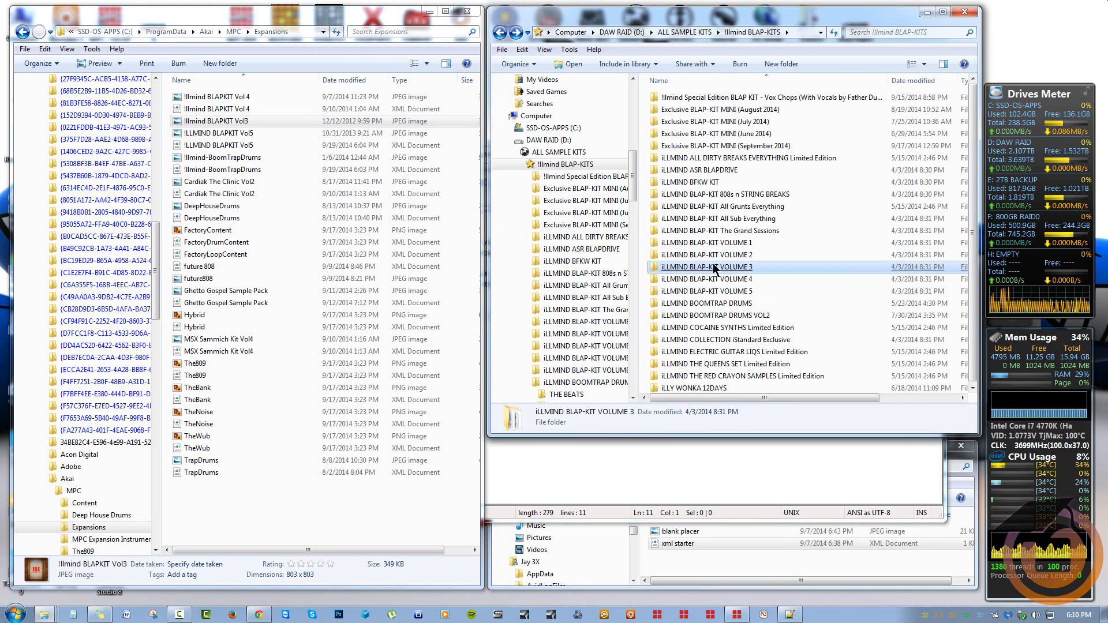
pyautogui.doubleClick(713, 267)
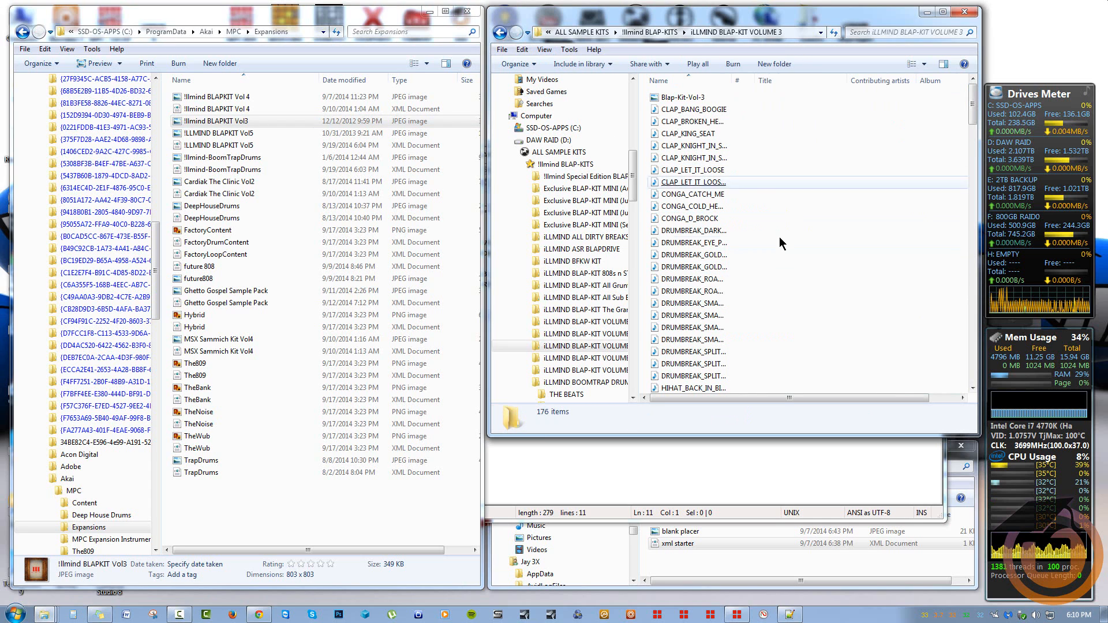
pyautogui.click(806, 35)
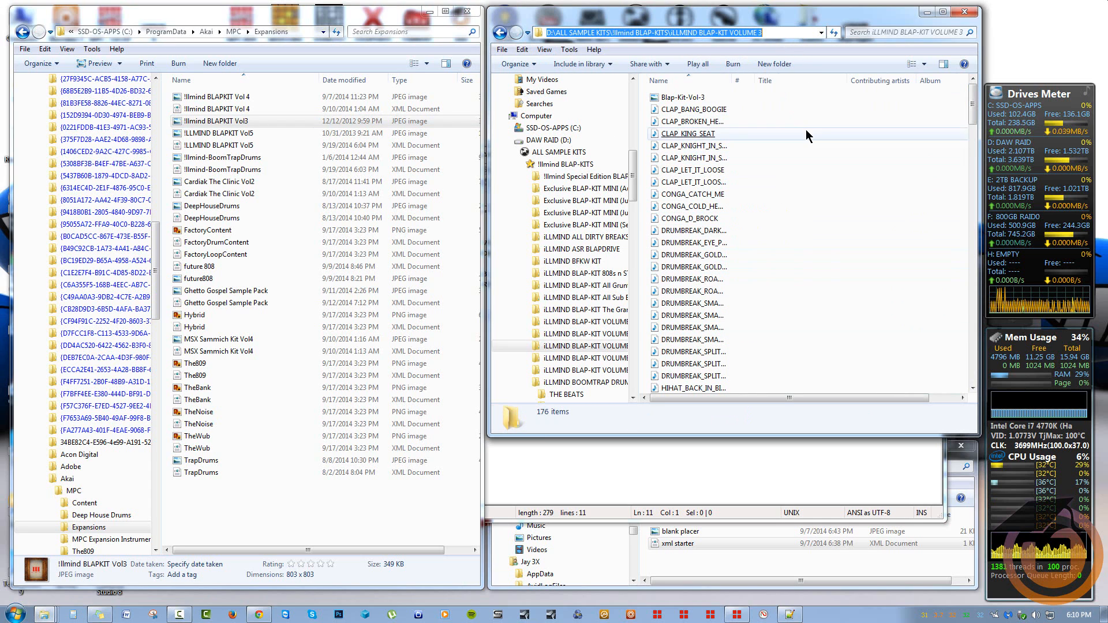
pyautogui.rightClick(719, 33)
pyautogui.click(755, 72)
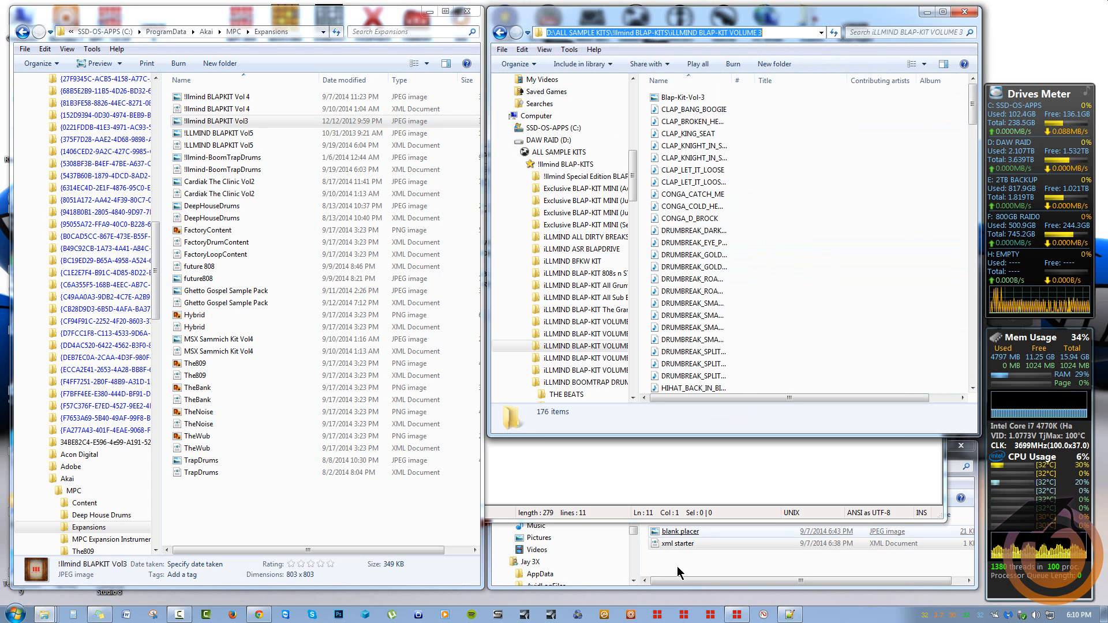
pyautogui.click(567, 517)
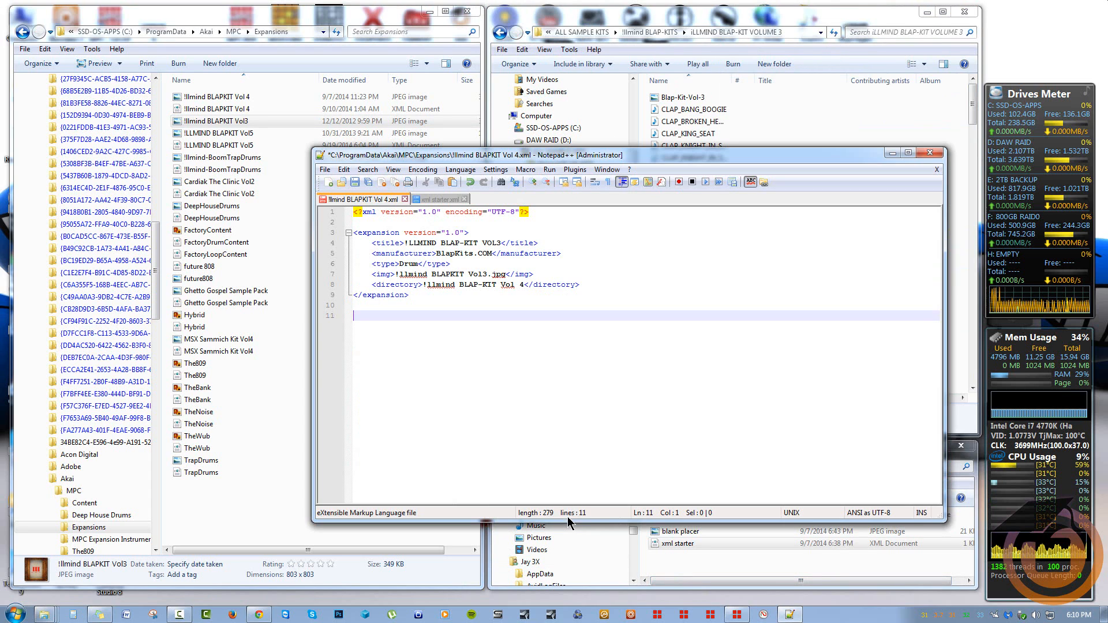
# Replace line 8's folder name with D:\ALL SAMPLE KITS\!llmind BLAP-KITS\iLLMIND BLAP-KIT VOLUME 3, keeping the .jpg extension intact
pyautogui.moveTo(524, 285); pyautogui.dragTo(496, 285)
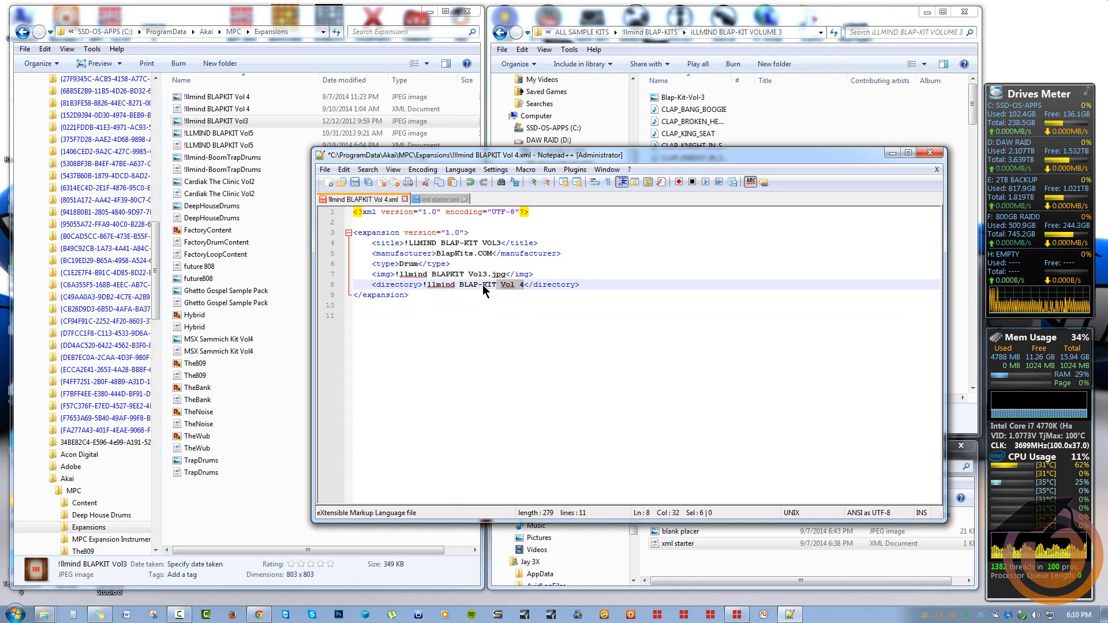
pyautogui.moveTo(426, 284); pyautogui.dragTo(424, 283)
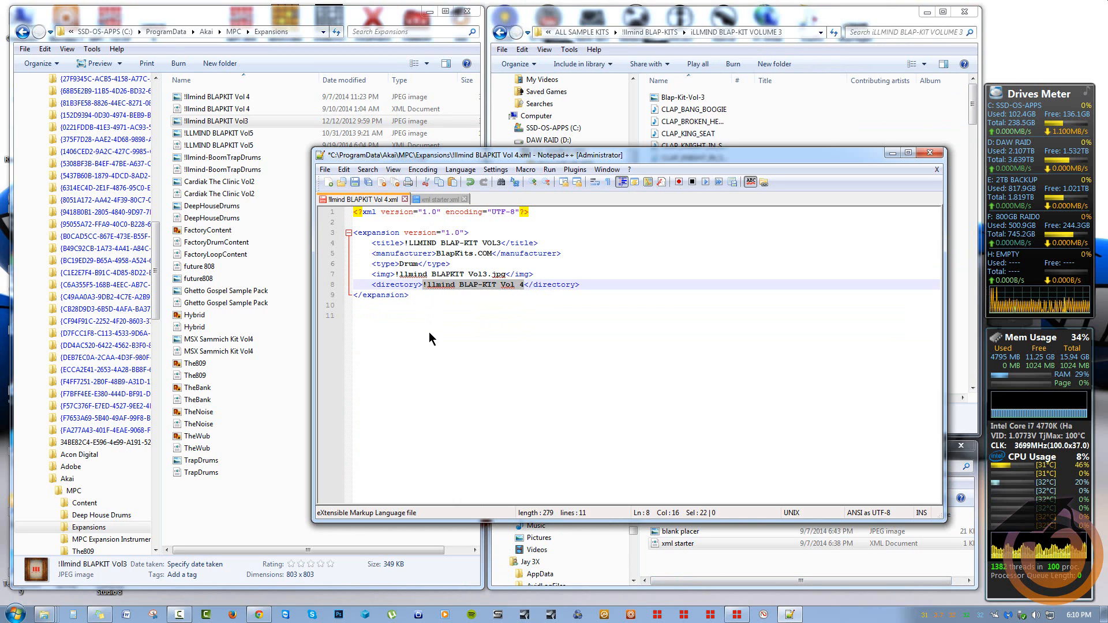
pyautogui.hotkey('ctrl', 'v')
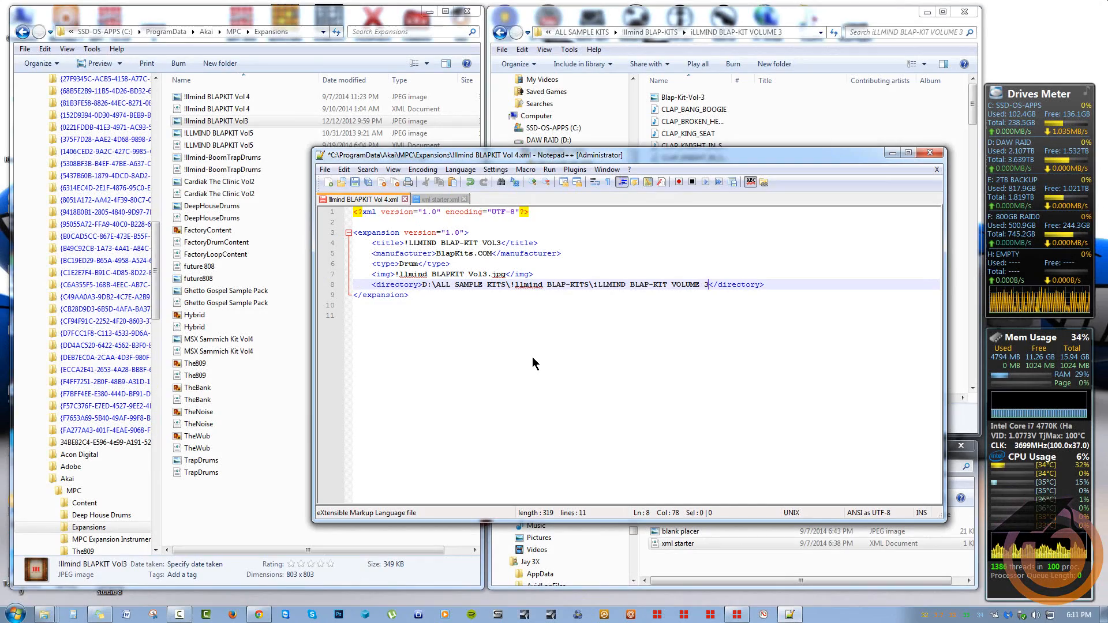
pyautogui.click(501, 276)
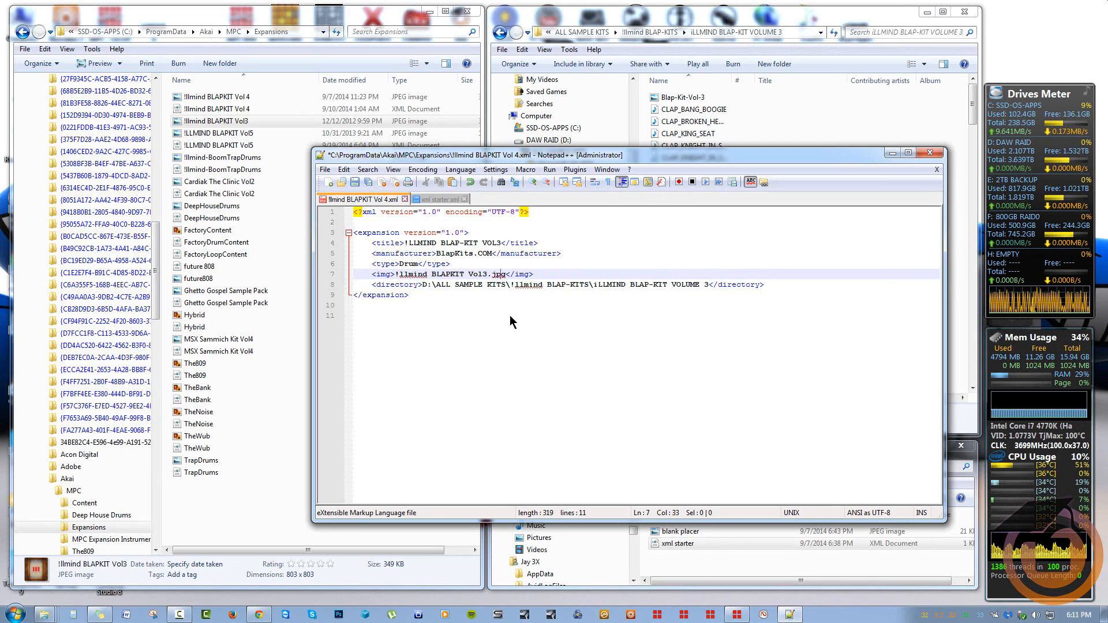
pyautogui.write('e')
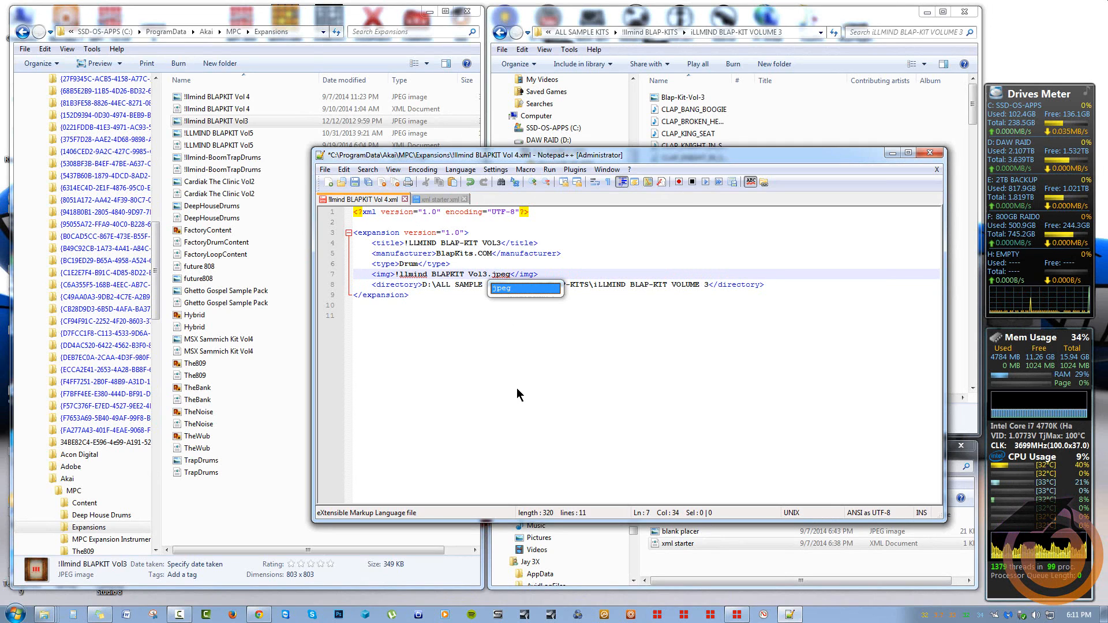
pyautogui.press('BackSpace')
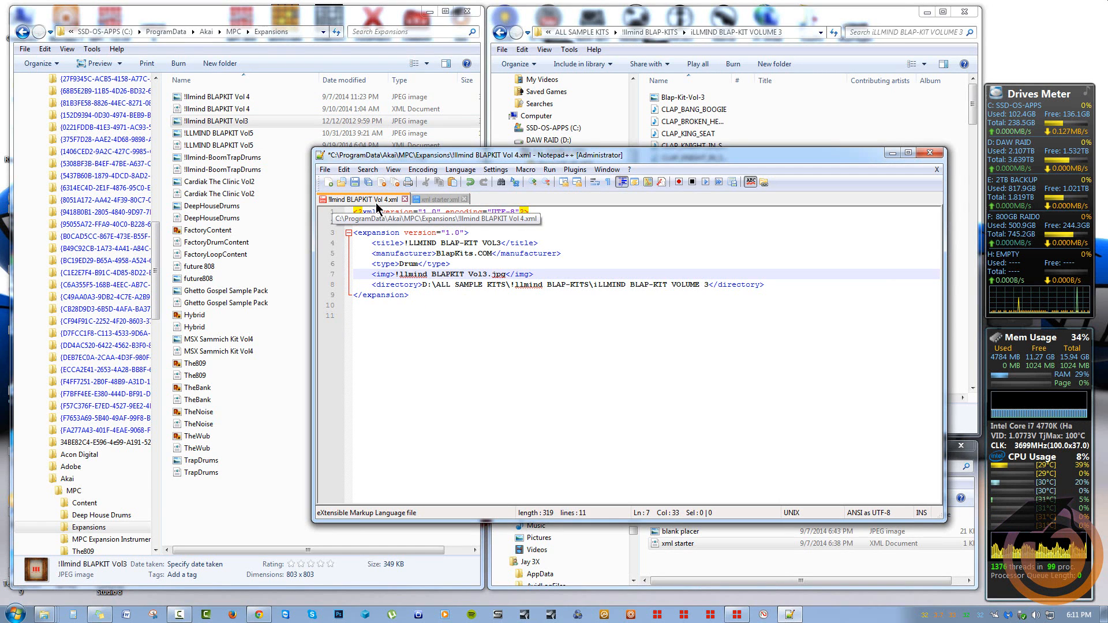
# Start Save As and browse to C:\ProgramData\Akai\MPC\Expansions
pyautogui.click(324, 169)
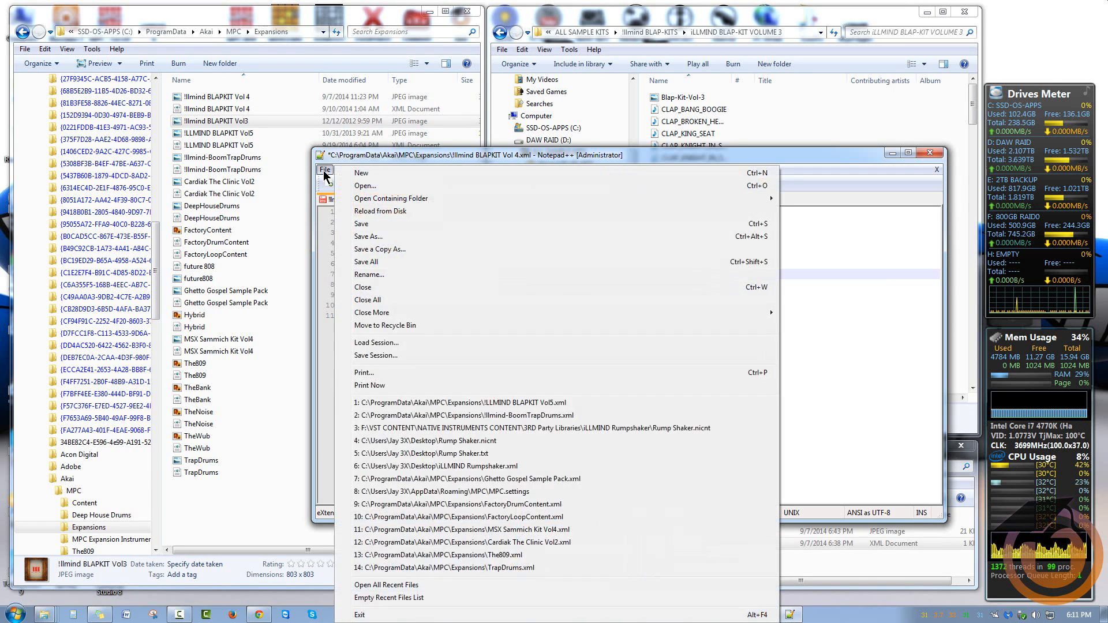
pyautogui.click(377, 237)
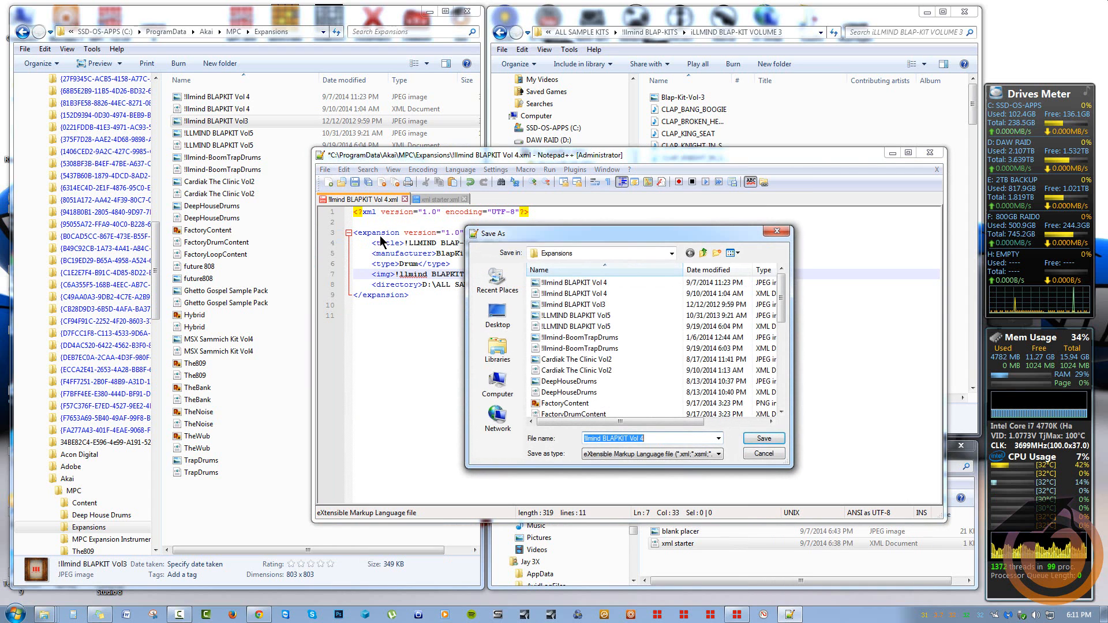
pyautogui.moveTo(515, 241); pyautogui.dragTo(471, 239)
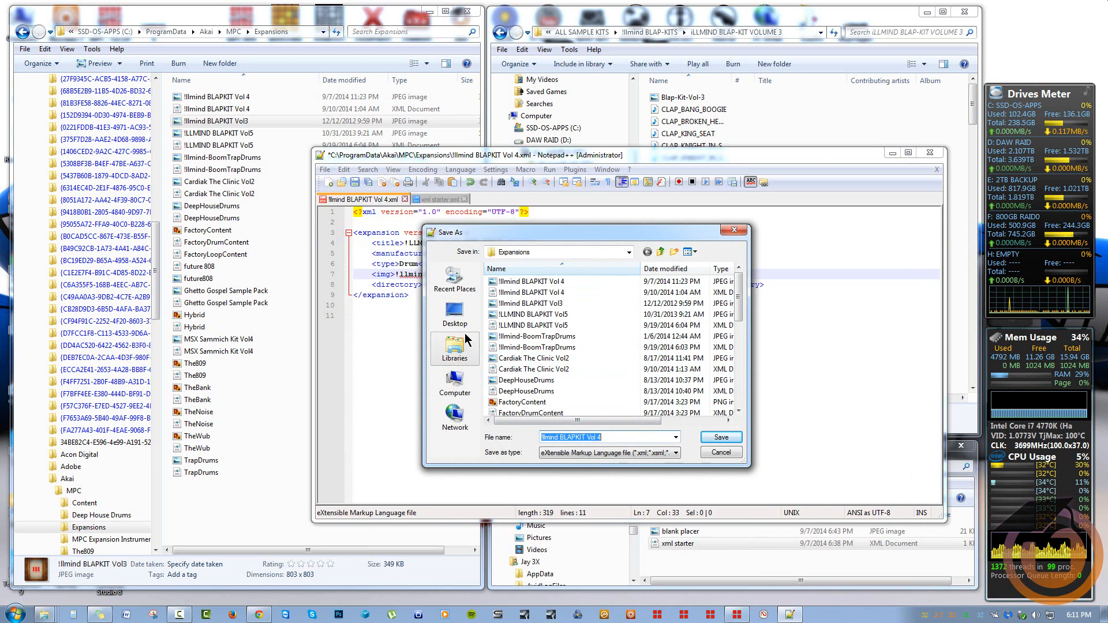
pyautogui.click(454, 315)
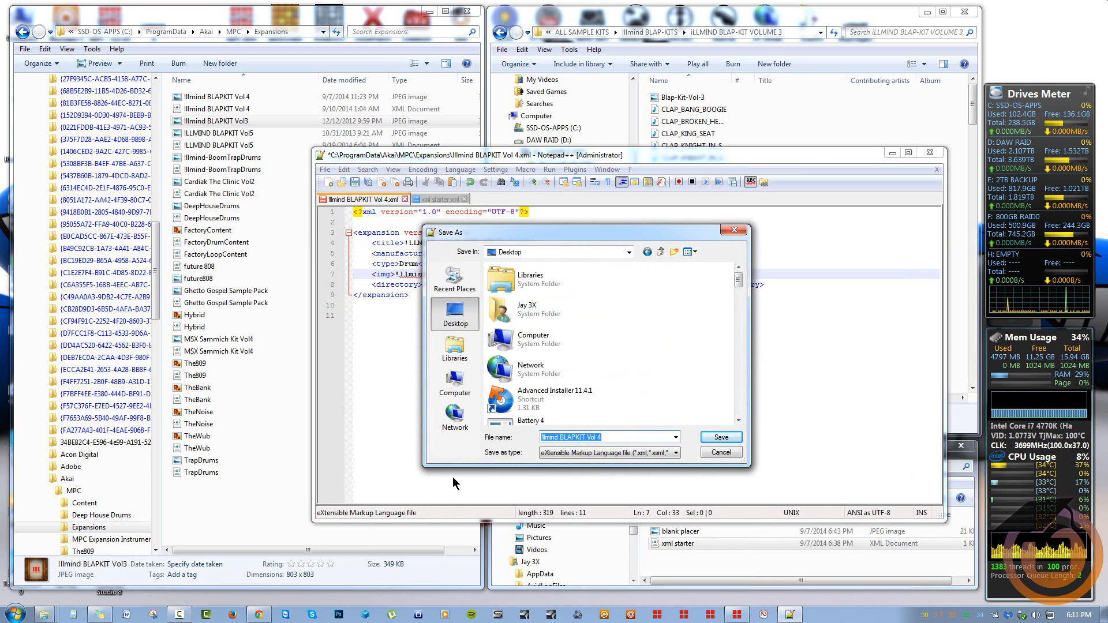
pyautogui.click(453, 384)
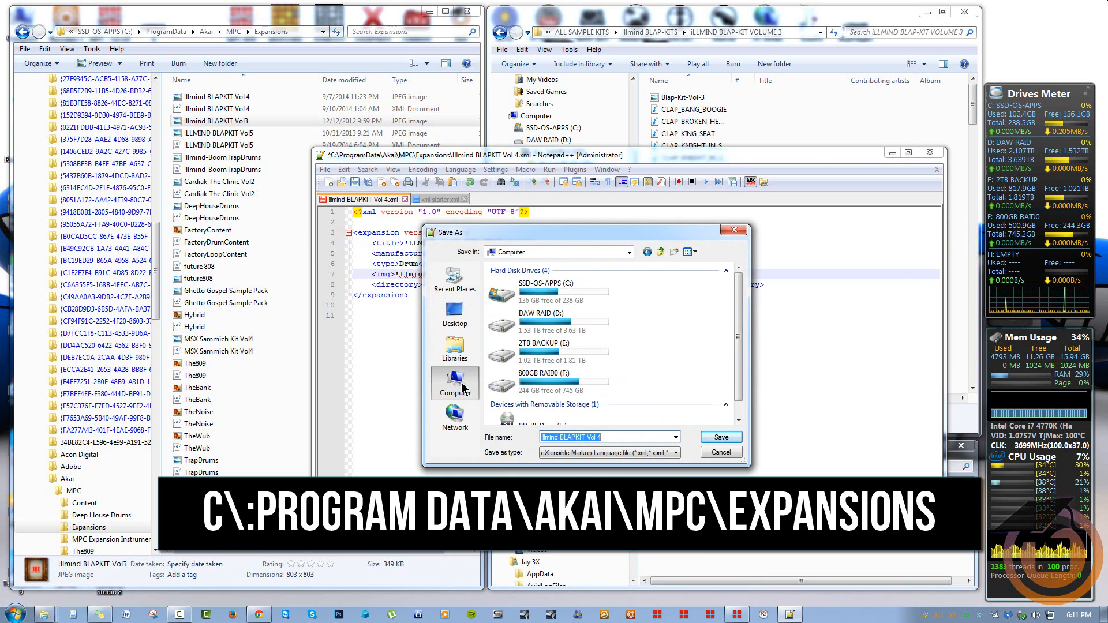
pyautogui.doubleClick(554, 294)
pyautogui.click(516, 317)
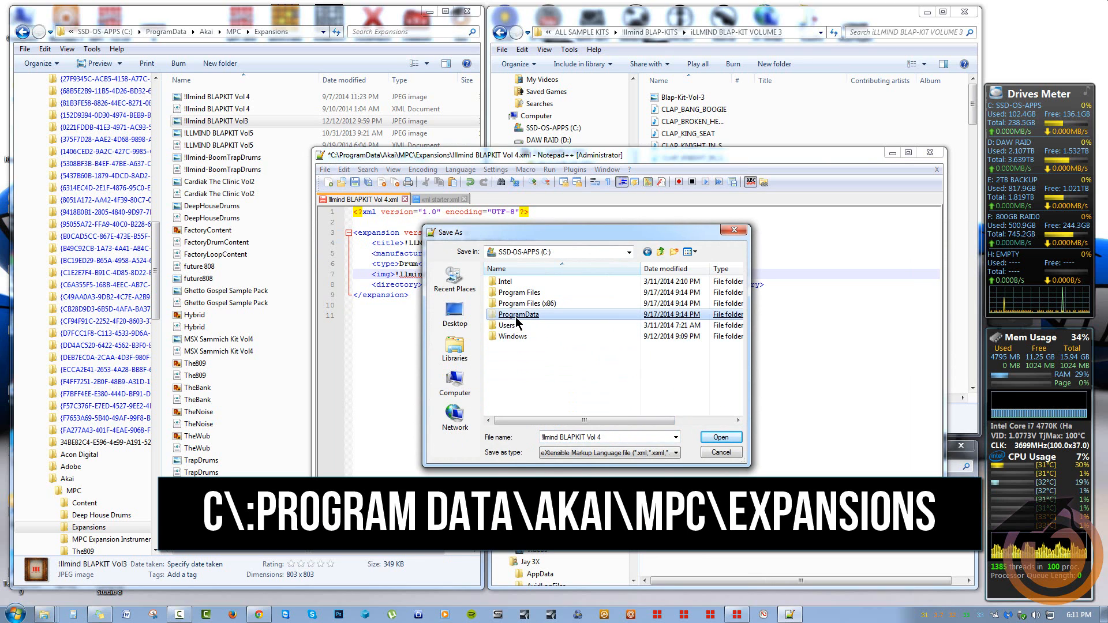
pyautogui.doubleClick(516, 319)
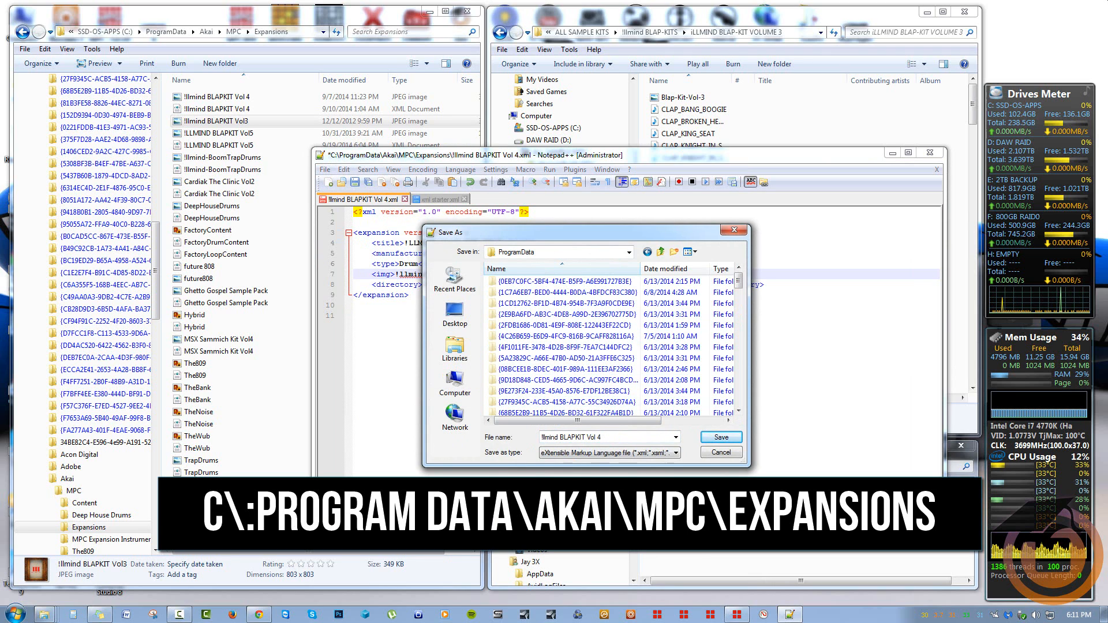
pyautogui.scroll(-5, 577, 346)
pyautogui.click(507, 304)
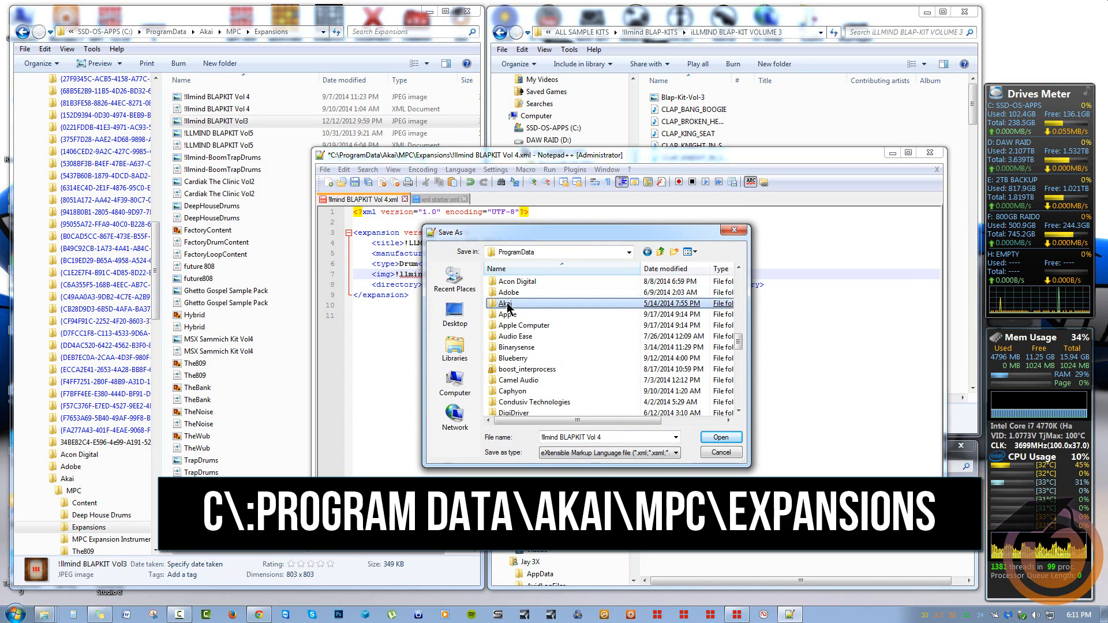
pyautogui.doubleClick(507, 304)
pyautogui.doubleClick(513, 283)
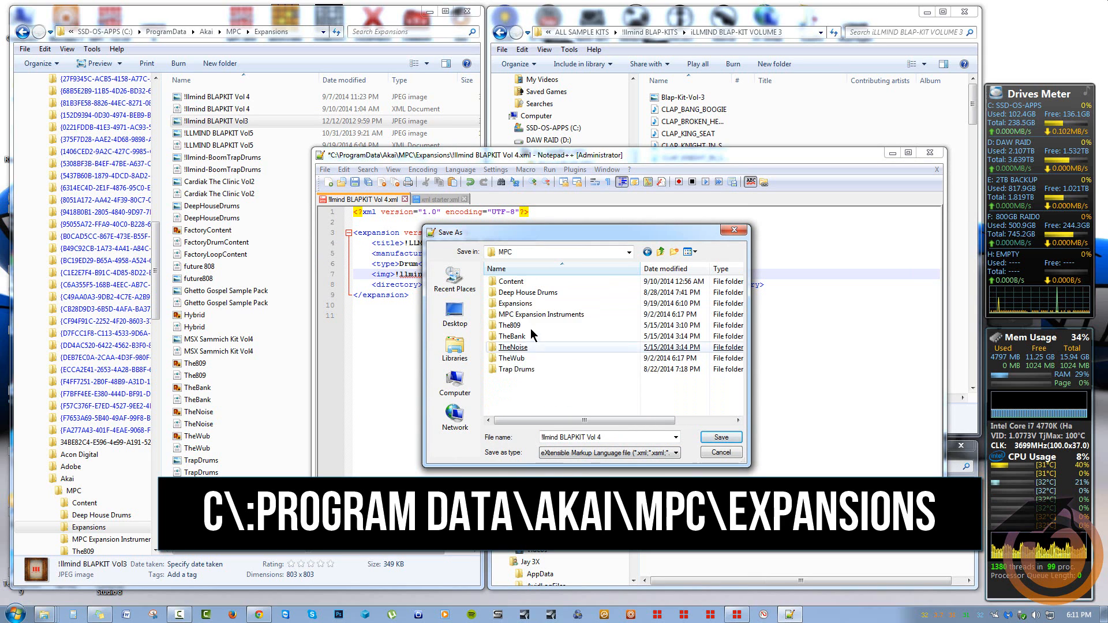
pyautogui.doubleClick(515, 303)
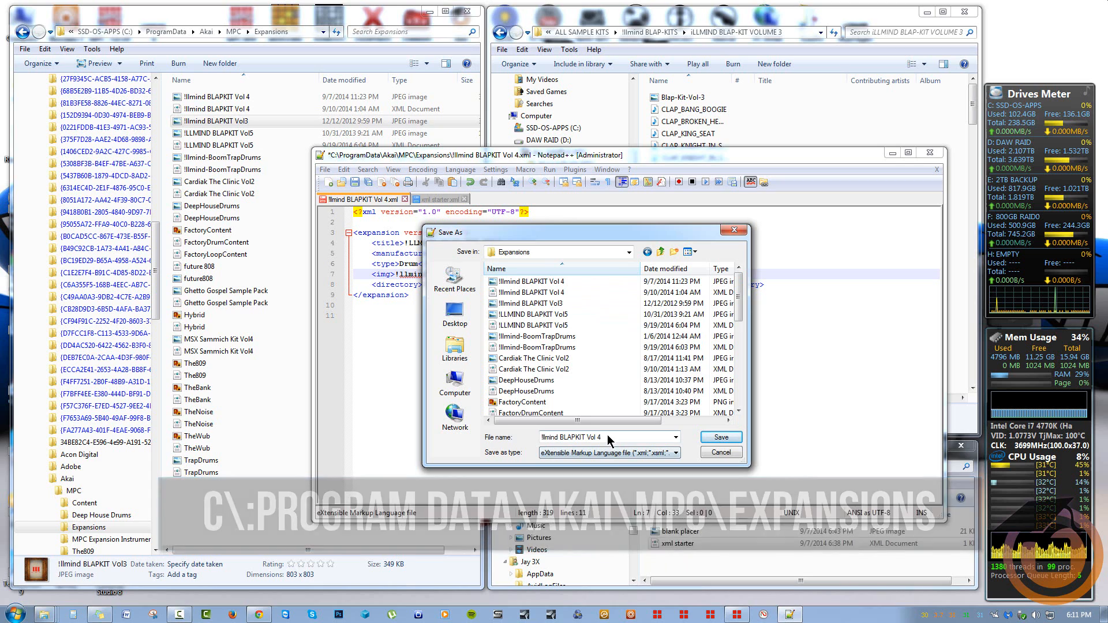
# Save the file as !LLMIND BLAP-KIT VOL3.xml and close both Notepad++ tabs
pyautogui.click(626, 438)
pyautogui.hotkey('ctrl', 'v')
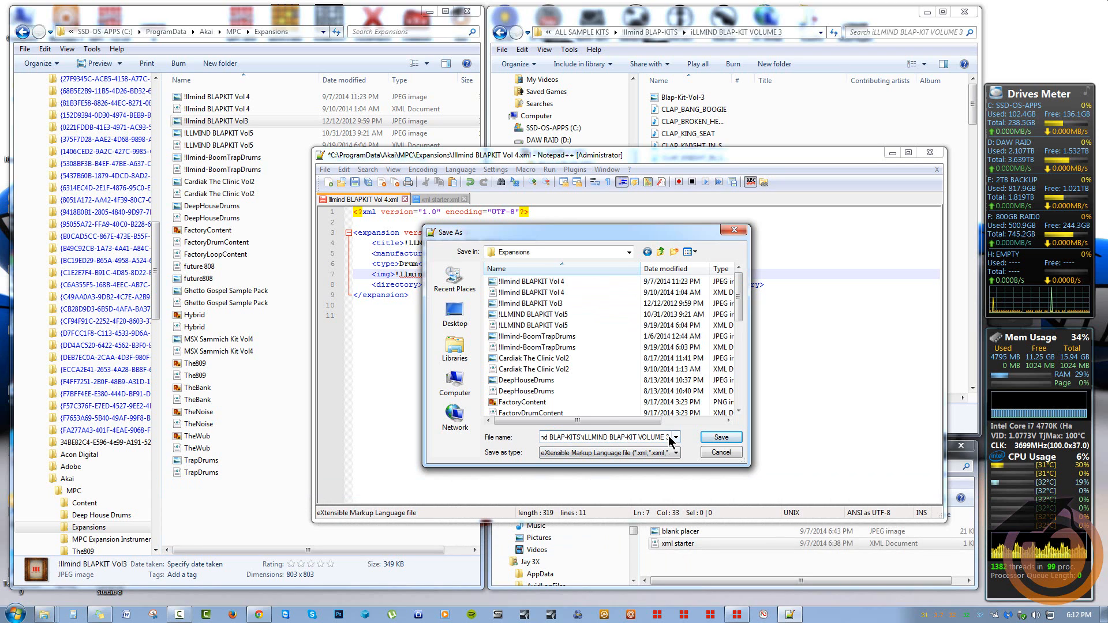
pyautogui.press('BackSpace')
pyautogui.press('BackSpace')
pyautogui.press('BackSpace')
pyautogui.press('BackSpace')
pyautogui.press('BackSpace')
pyautogui.write('3')
pyautogui.press('Left')
pyautogui.press('Left')
pyautogui.press('Left')
pyautogui.press('Left')
pyautogui.press('Left')
pyautogui.press('Left')
pyautogui.press('Left')
pyautogui.press('Left')
pyautogui.press('Left')
pyautogui.press('Left')
pyautogui.press('Left')
pyautogui.press('Left')
pyautogui.press('Left')
pyautogui.press('Left')
pyautogui.press('Left')
pyautogui.press('Left')
pyautogui.press('Left')
pyautogui.press('Left')
pyautogui.press('Left')
pyautogui.press('Left')
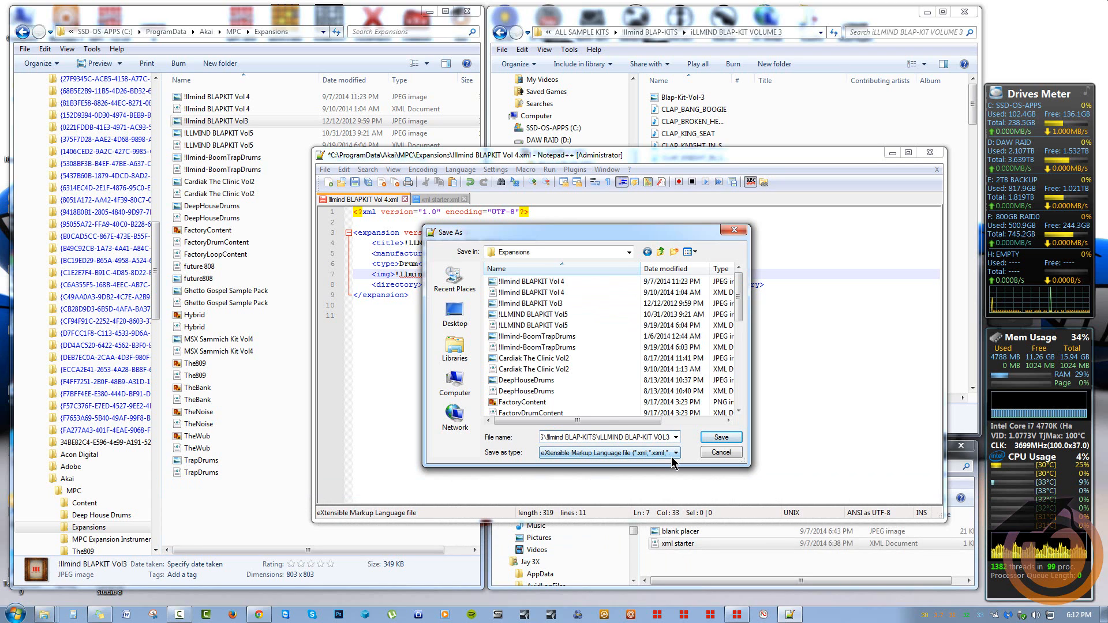
pyautogui.hotkey('shift', 'Home')
pyautogui.write('!')
pyautogui.click(714, 440)
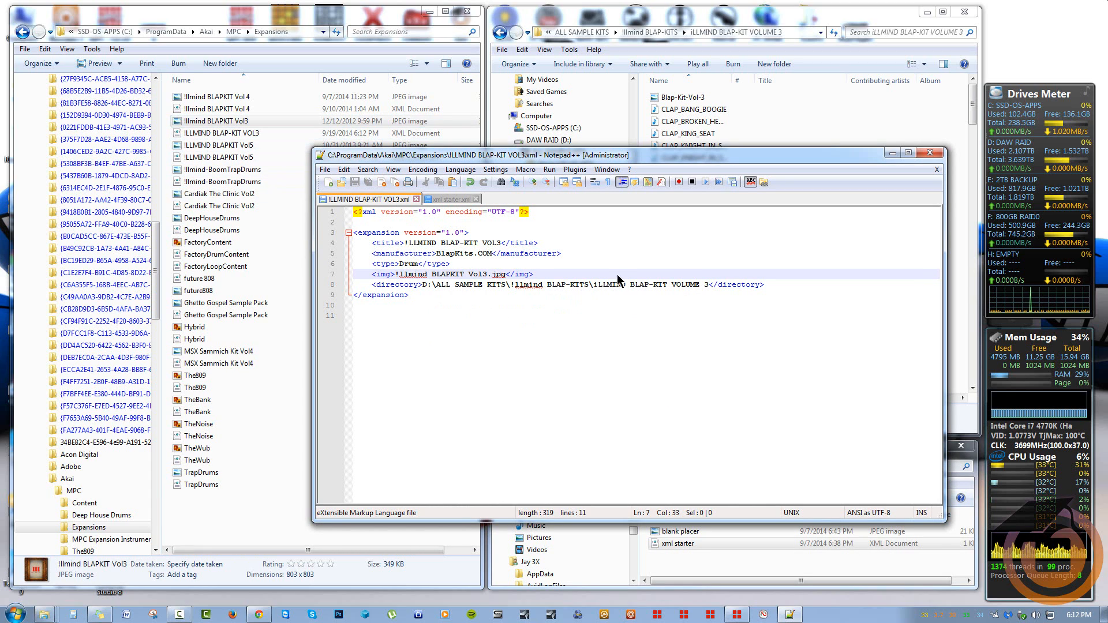
pyautogui.click(416, 199)
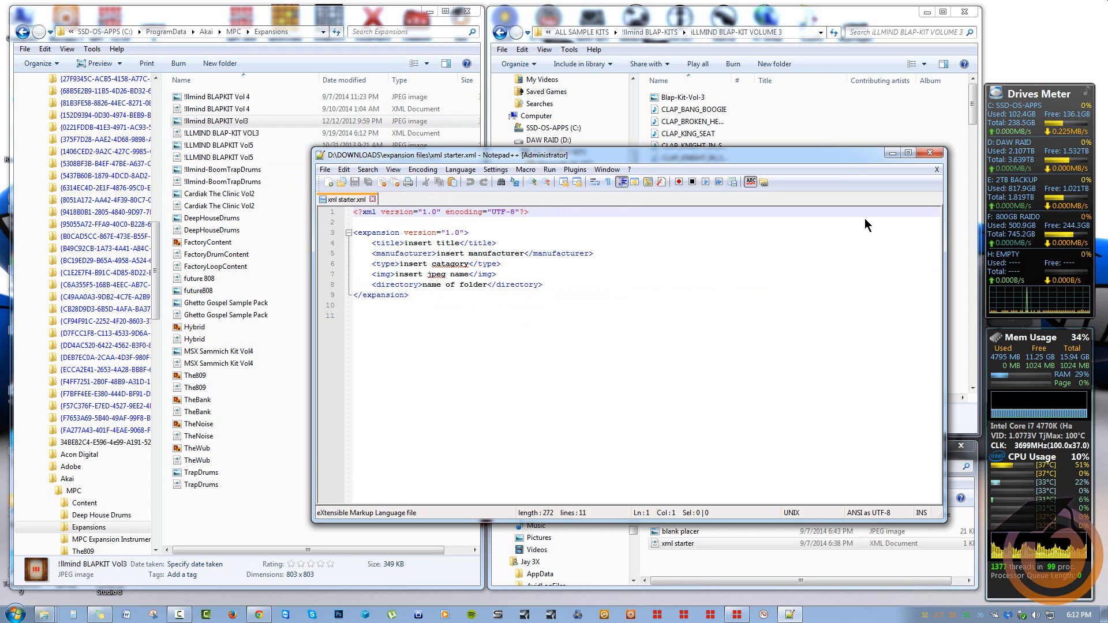
pyautogui.click(372, 199)
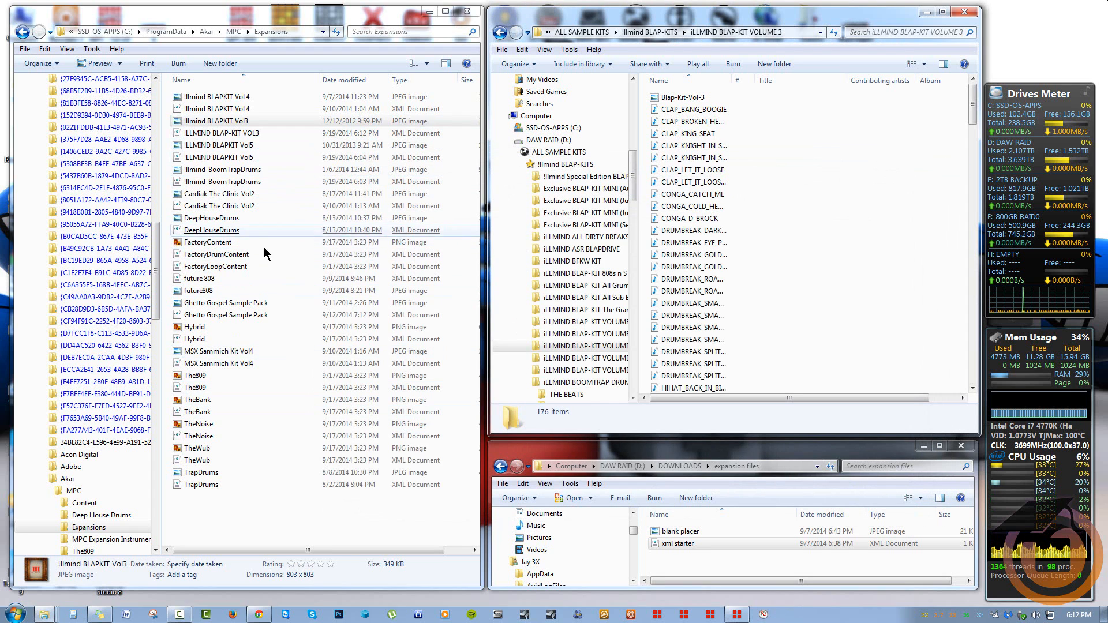
# Restart MPC and select the new ILLMIND BLAP-KIT VOL3 expansion in the browser
pyautogui.click(737, 614)
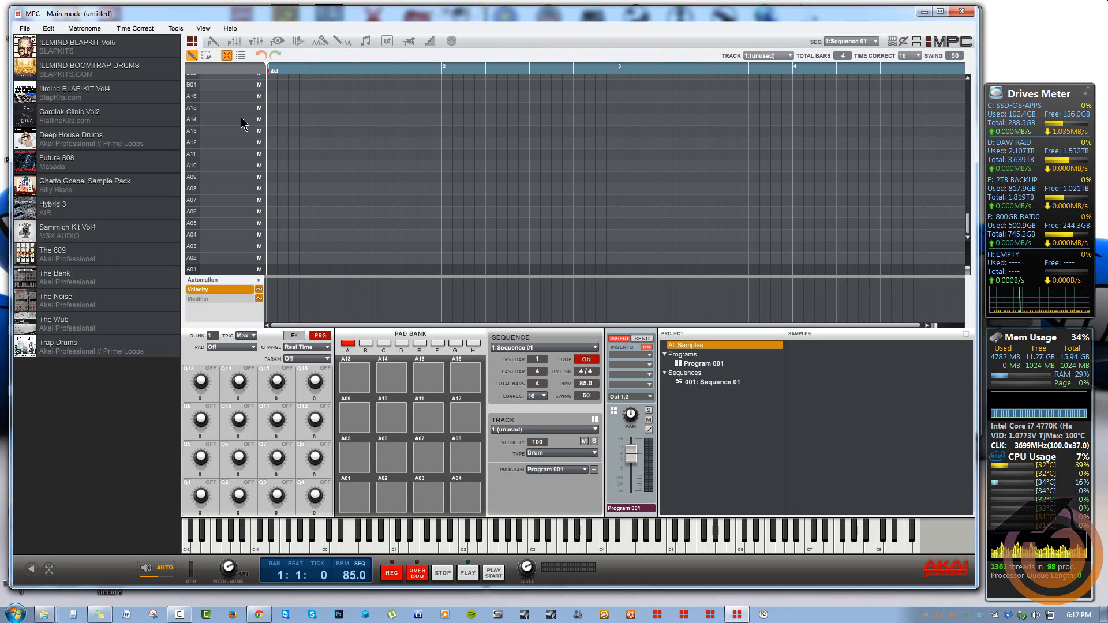
pyautogui.click(961, 11)
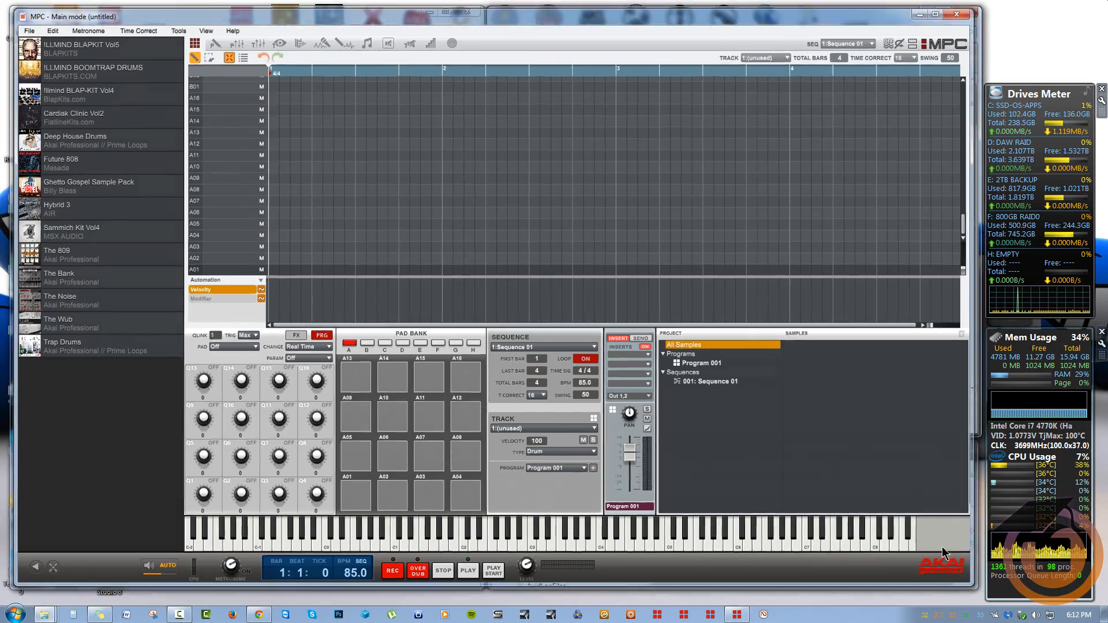
pyautogui.click(737, 614)
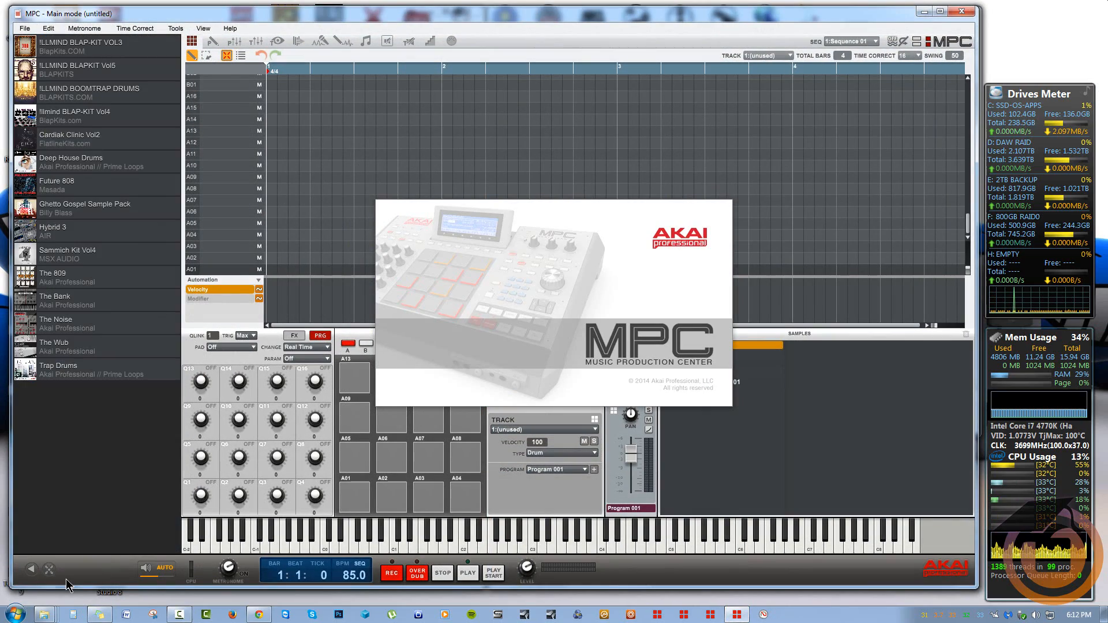
pyautogui.click(85, 51)
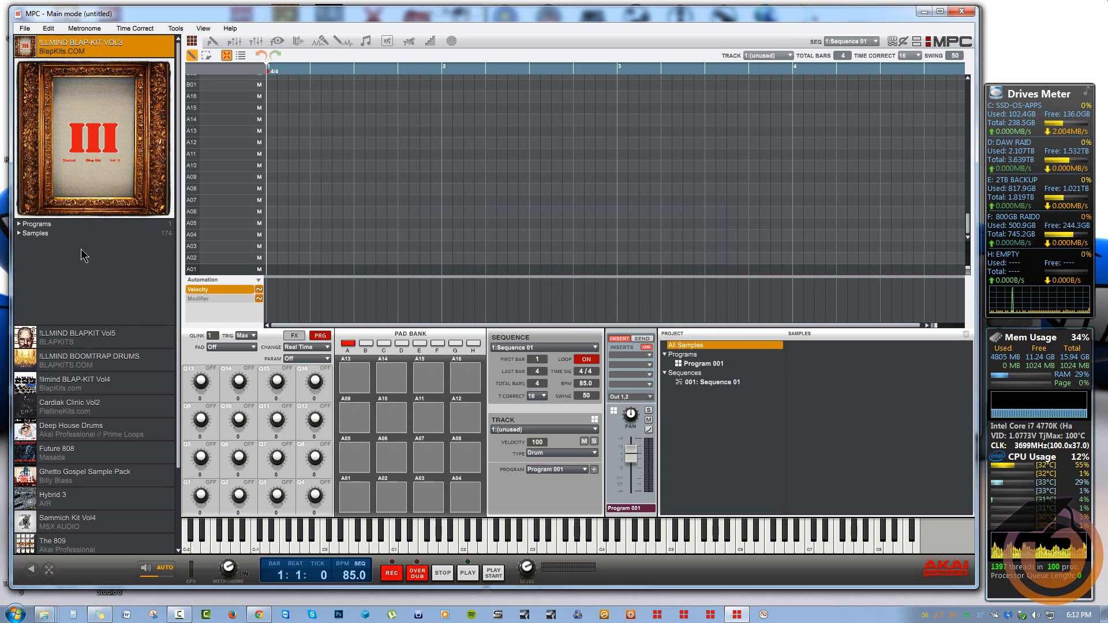